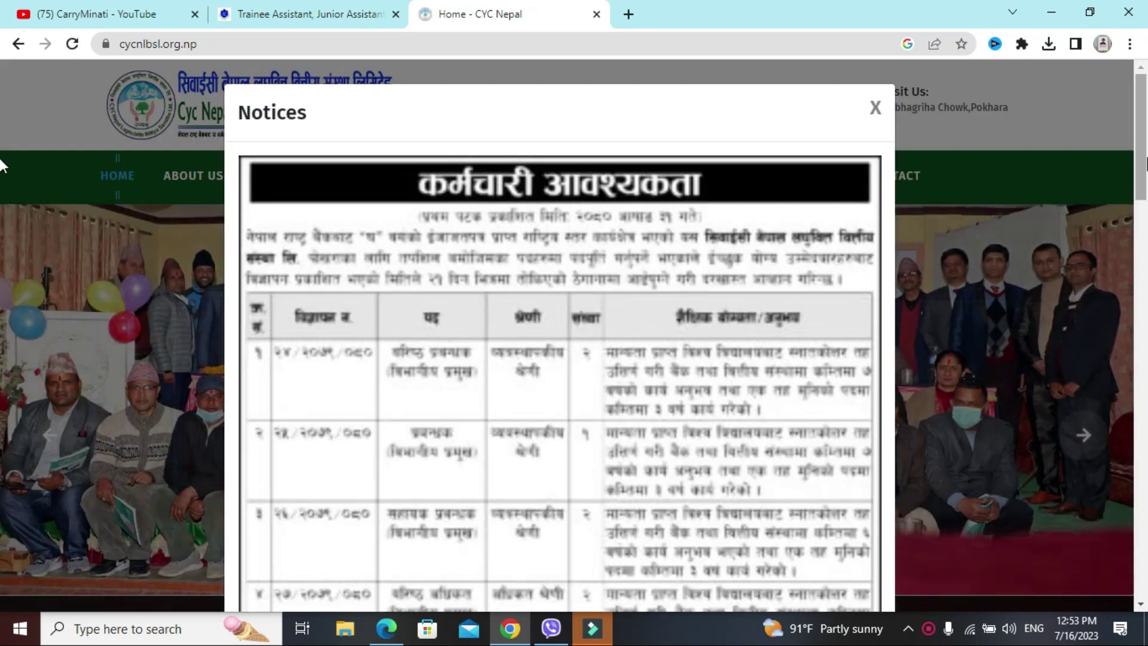
Read the staff vacancy notice through to its application link and close the notice
scroll(2, 179, down, 8)
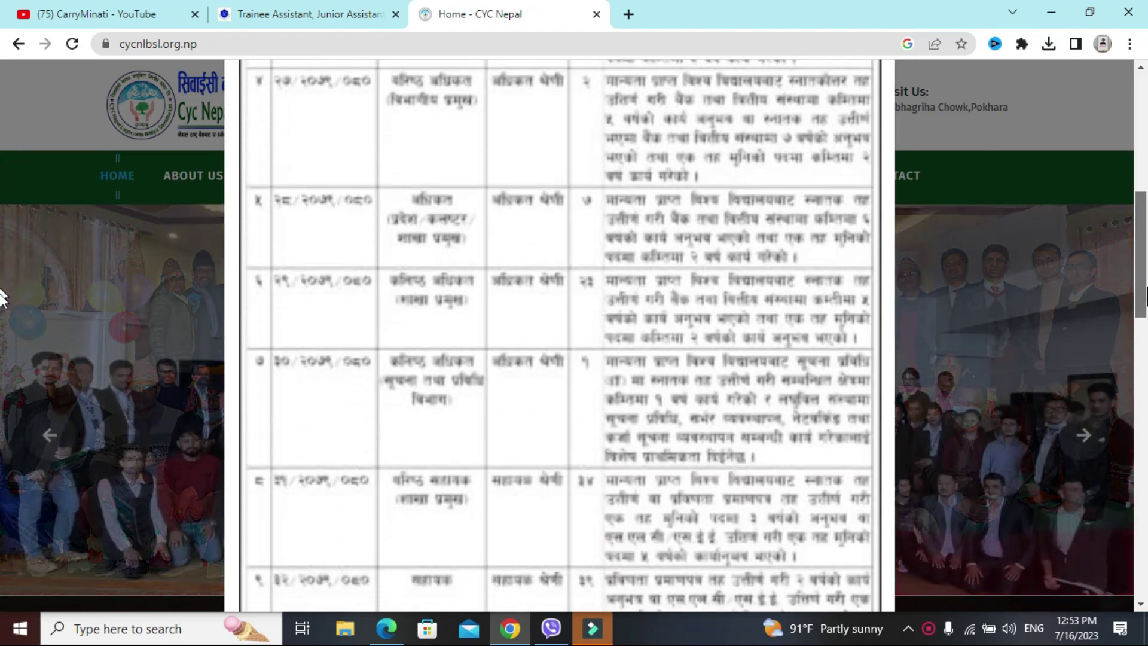
scroll(1, 293, down, 3)
scroll(2, 359, down, 6)
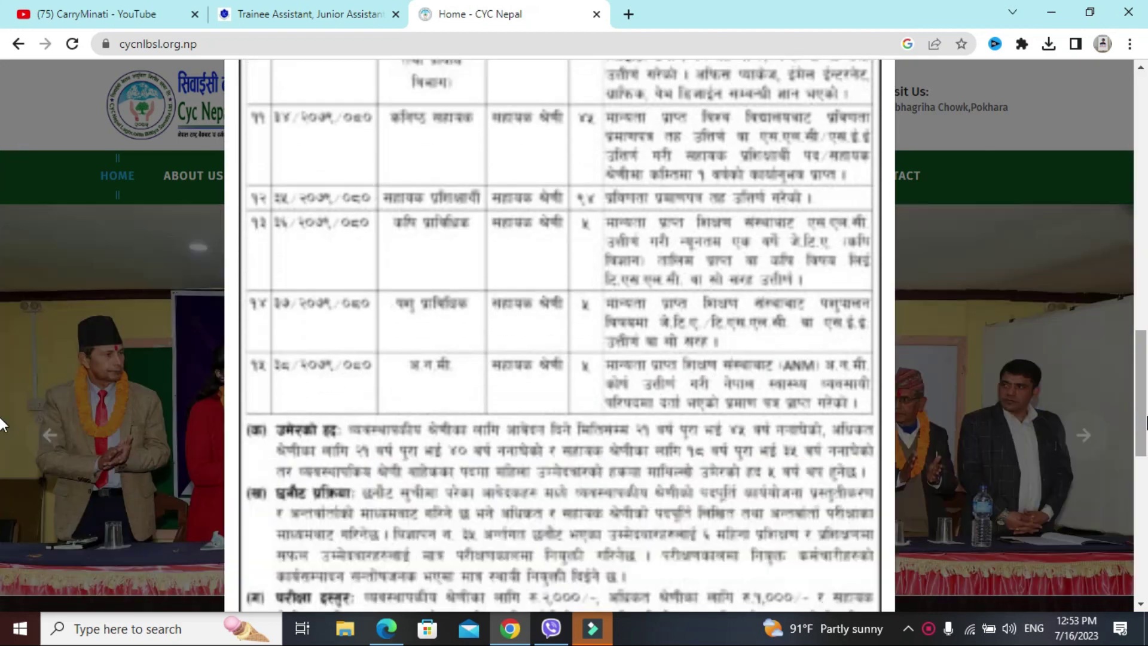
scroll(1, 413, down, 5)
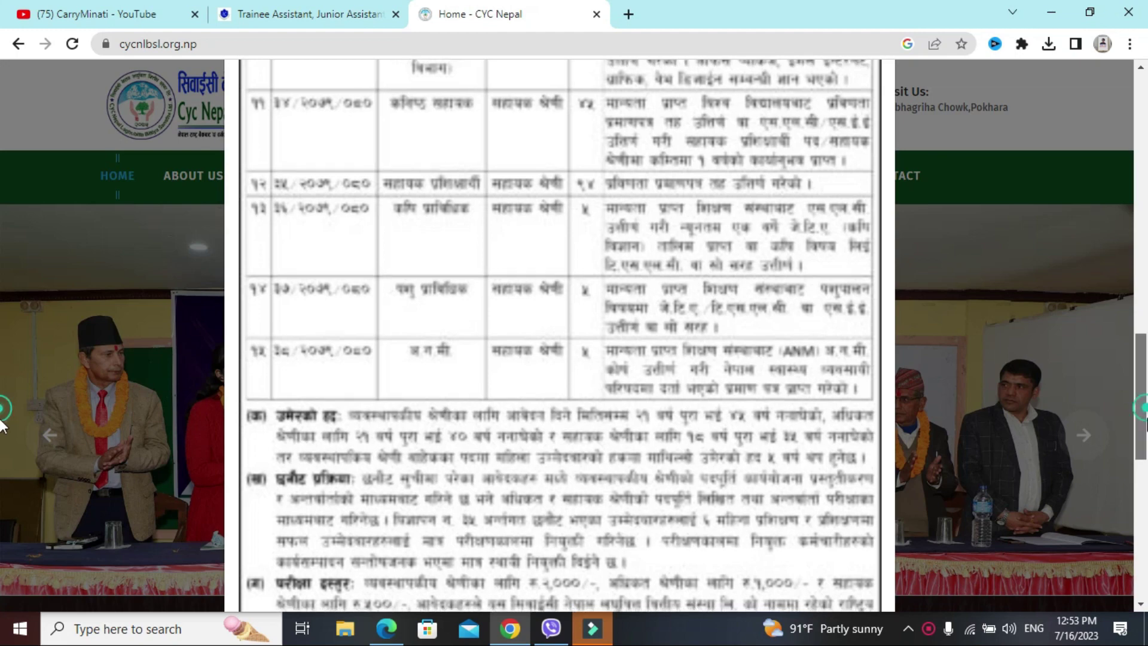
scroll(1, 484, down, 5)
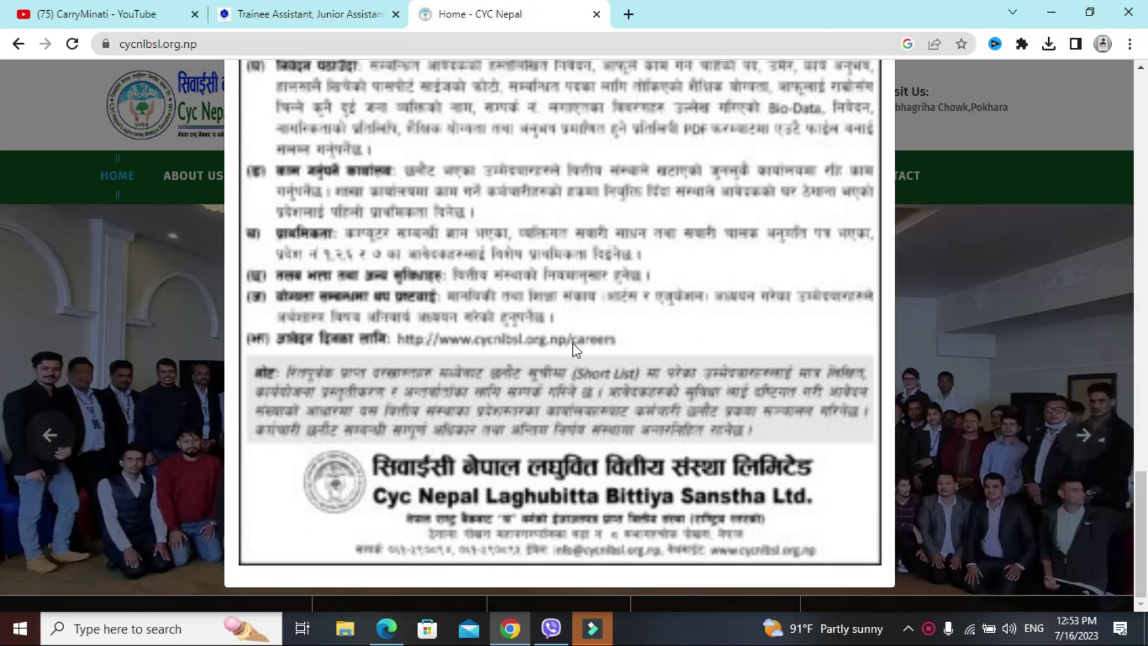
drag(1141, 526, 1129, 64)
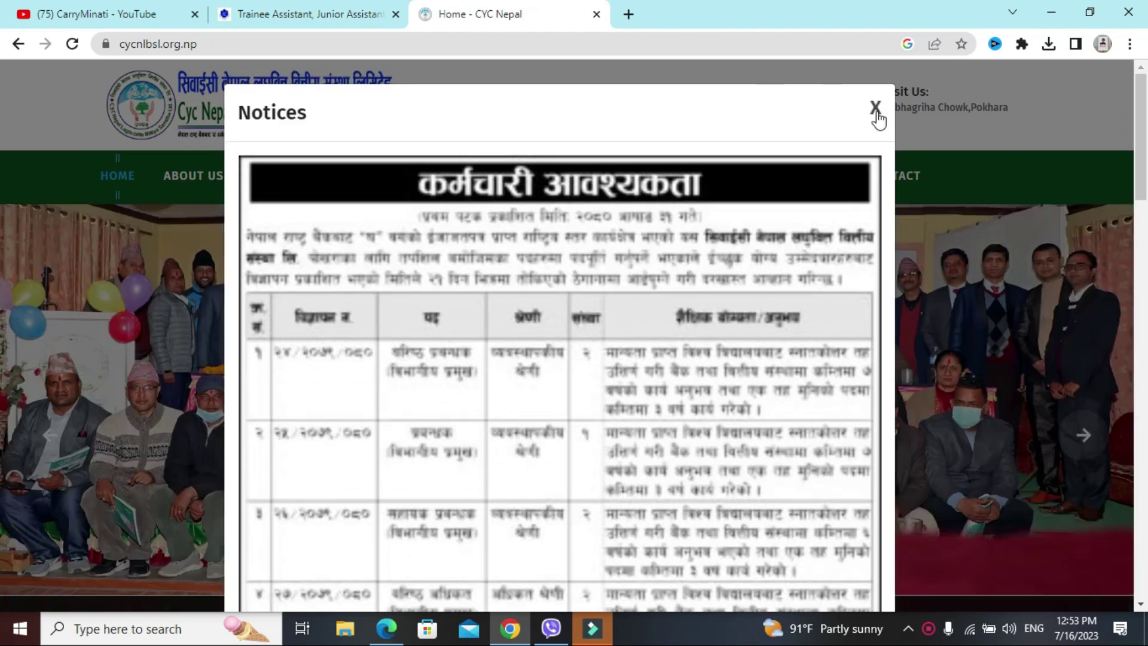
click(876, 109)
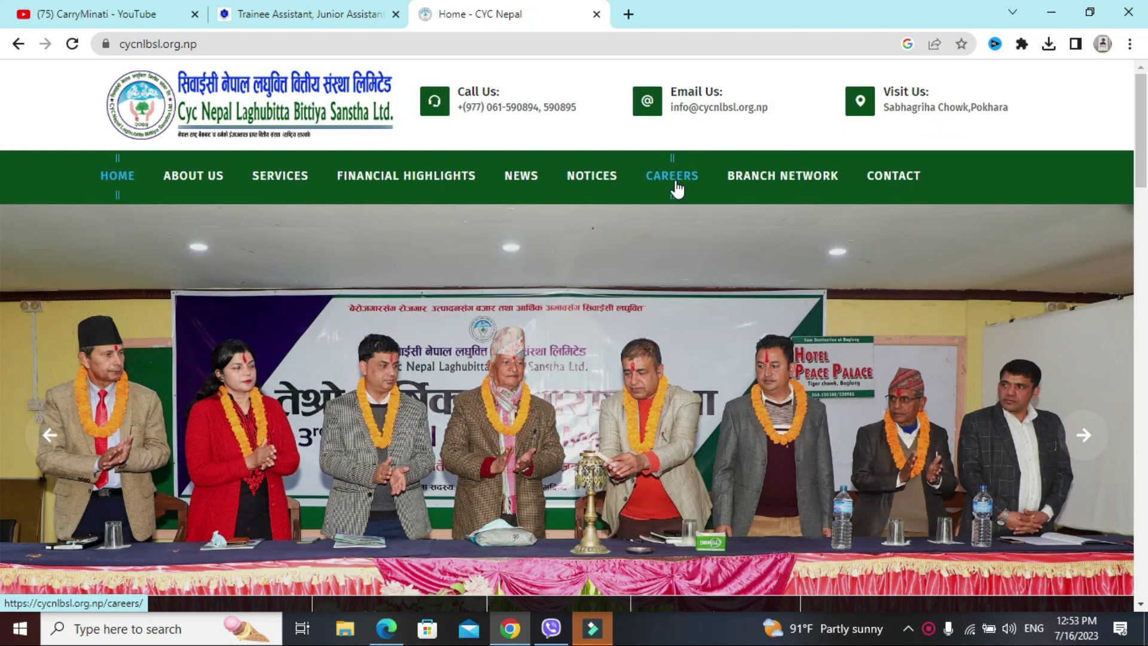
Open the कर्मचारी आवश्यकता vacancy details from the Careers page and start its online application
click(677, 191)
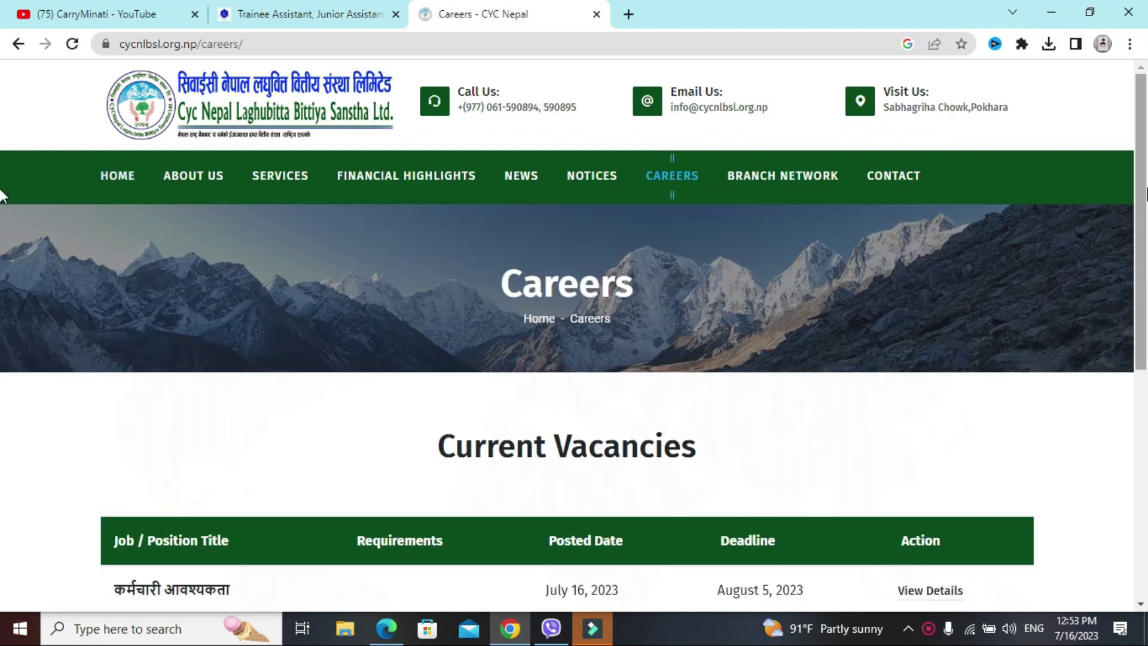
scroll(2, 194, down, 4)
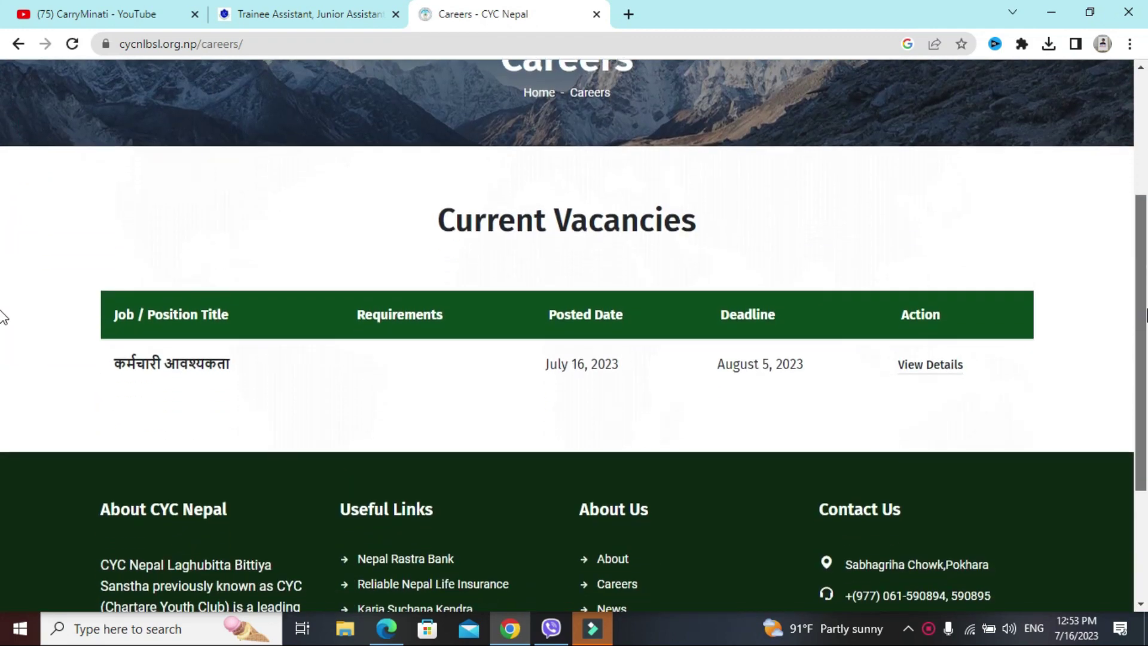
click(938, 371)
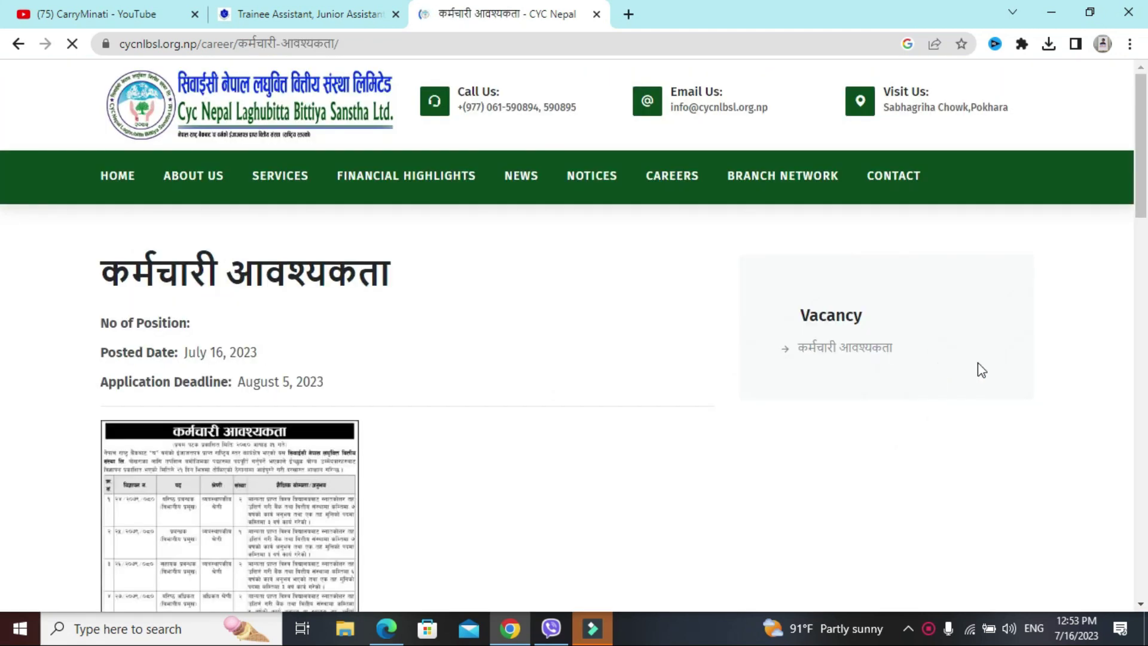
scroll(269, 437, down, 4)
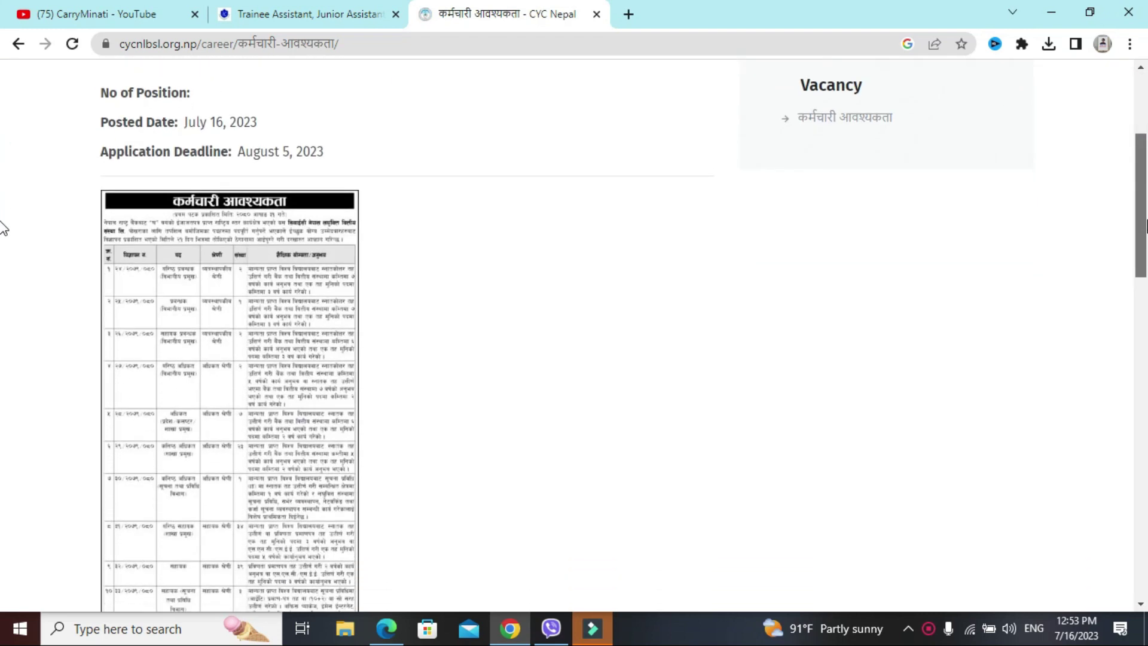
scroll(6, 185, down, 1)
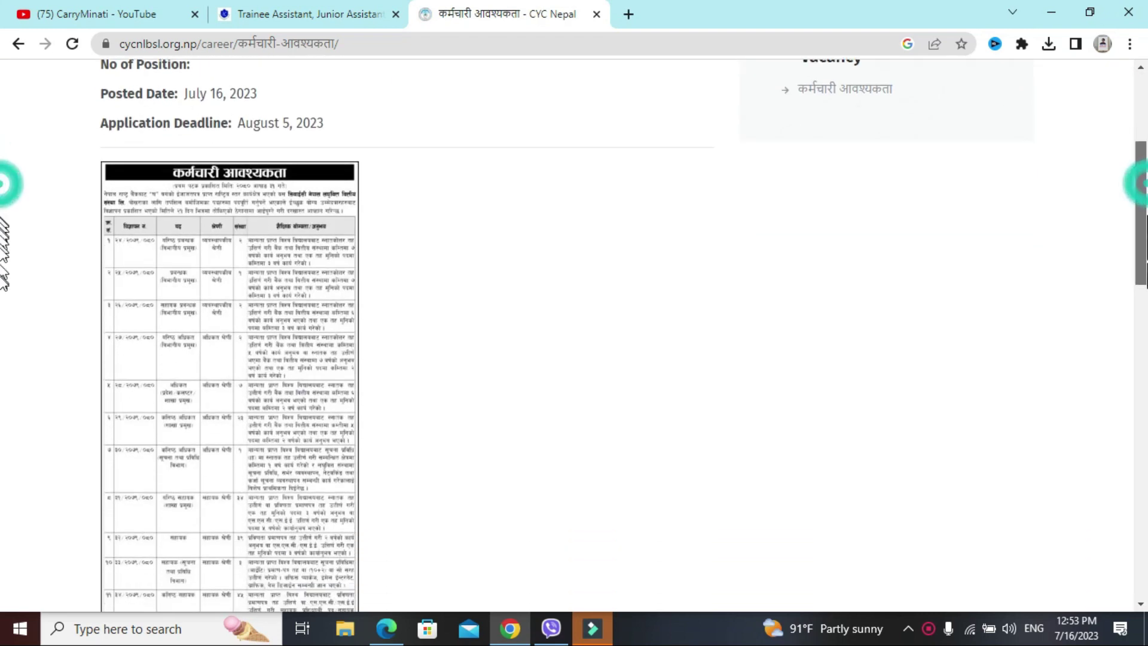
scroll(3, 251, down, 15)
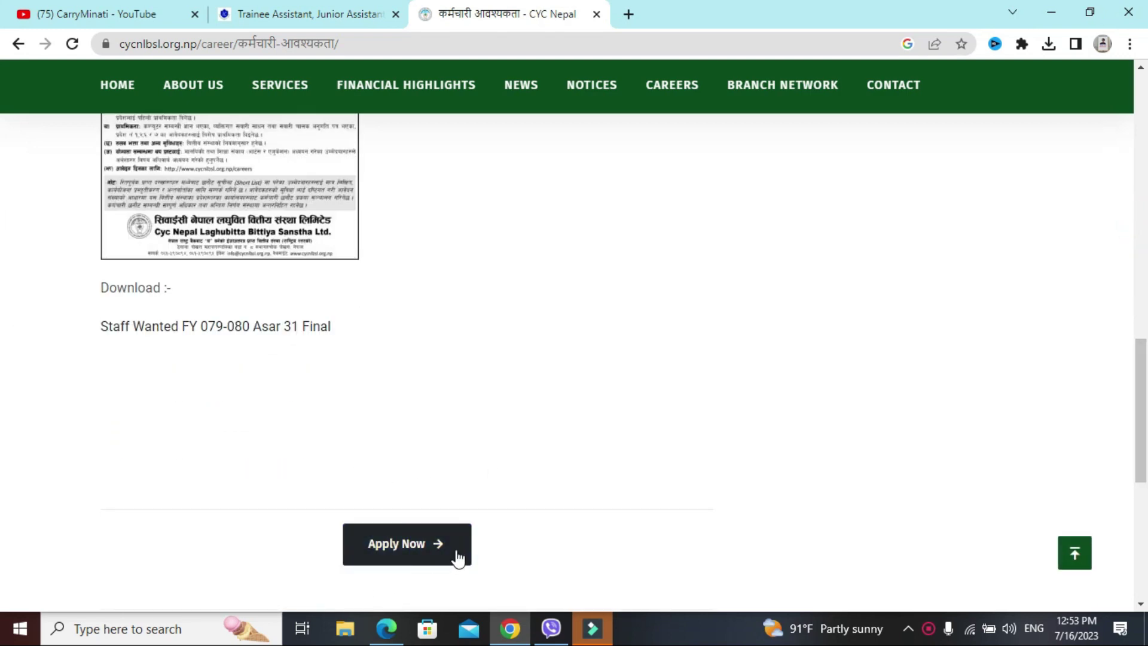
click(430, 557)
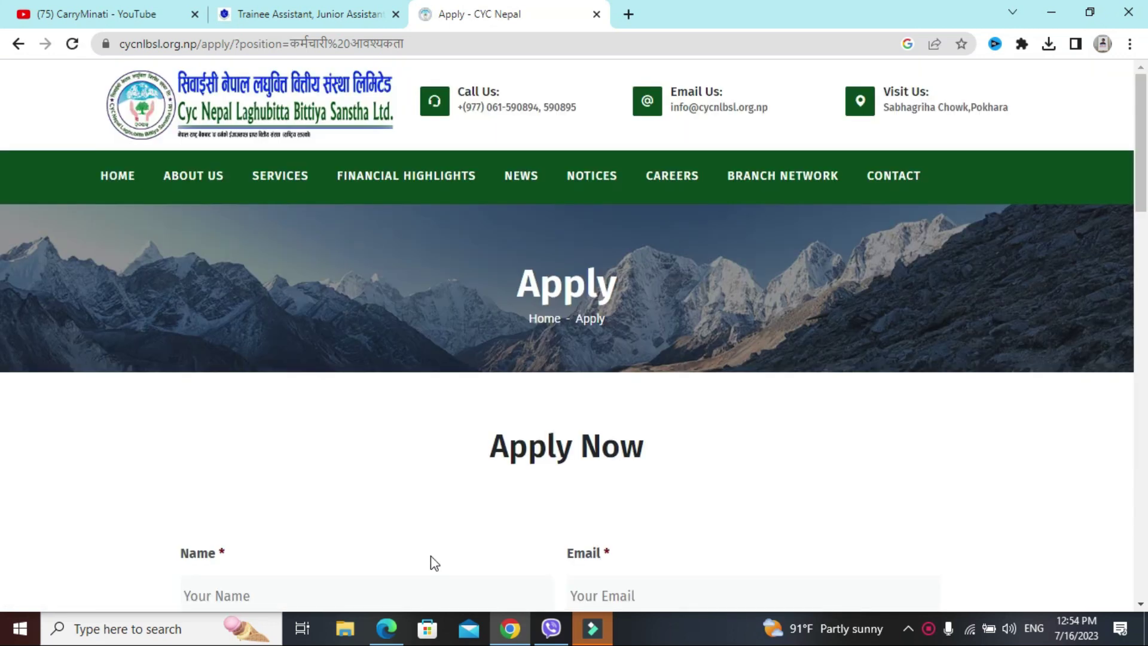
Fill in the applicant's name, email, phone and address using the first saved autofill entry
scroll(4, 192, down, 4)
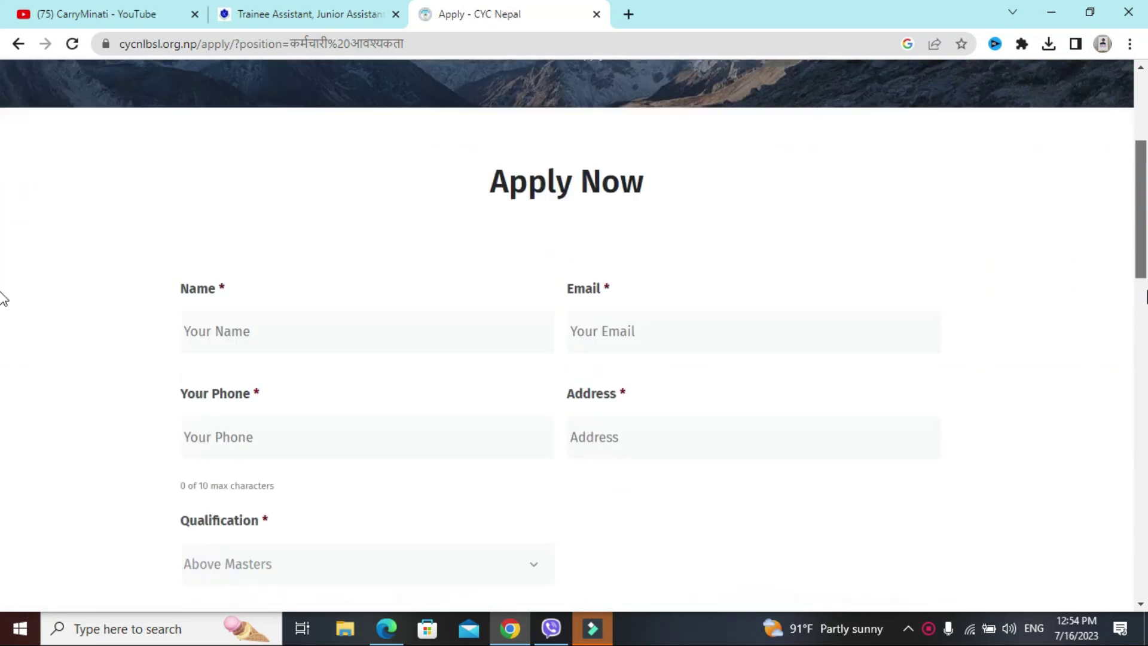
scroll(297, 351, down, 1)
click(266, 293)
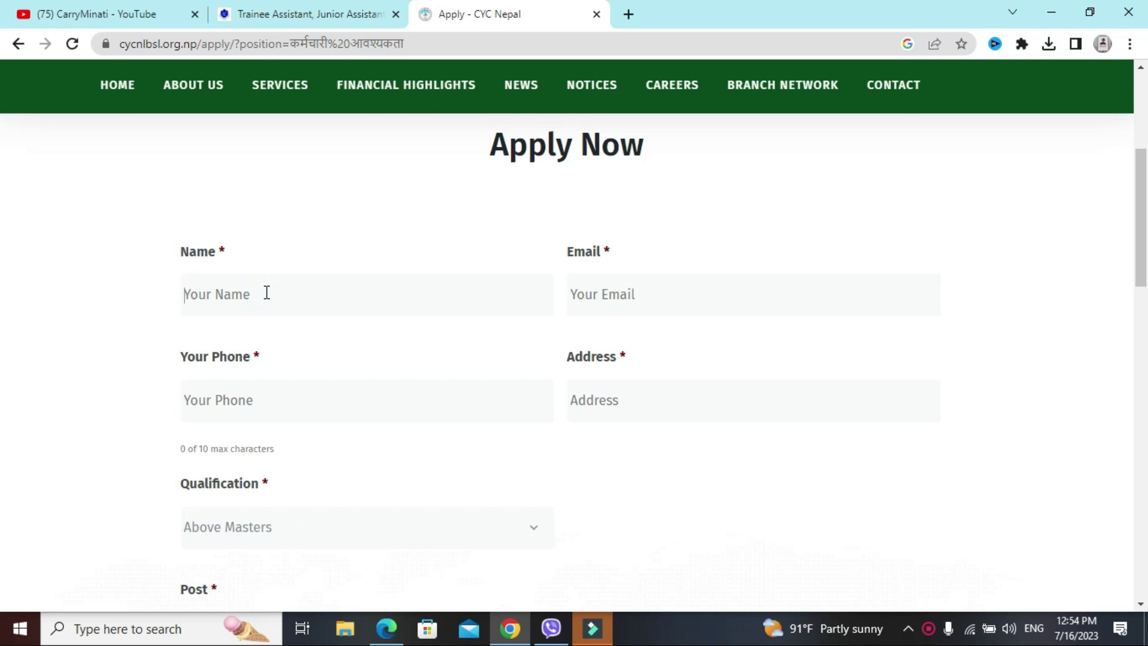
click(267, 292)
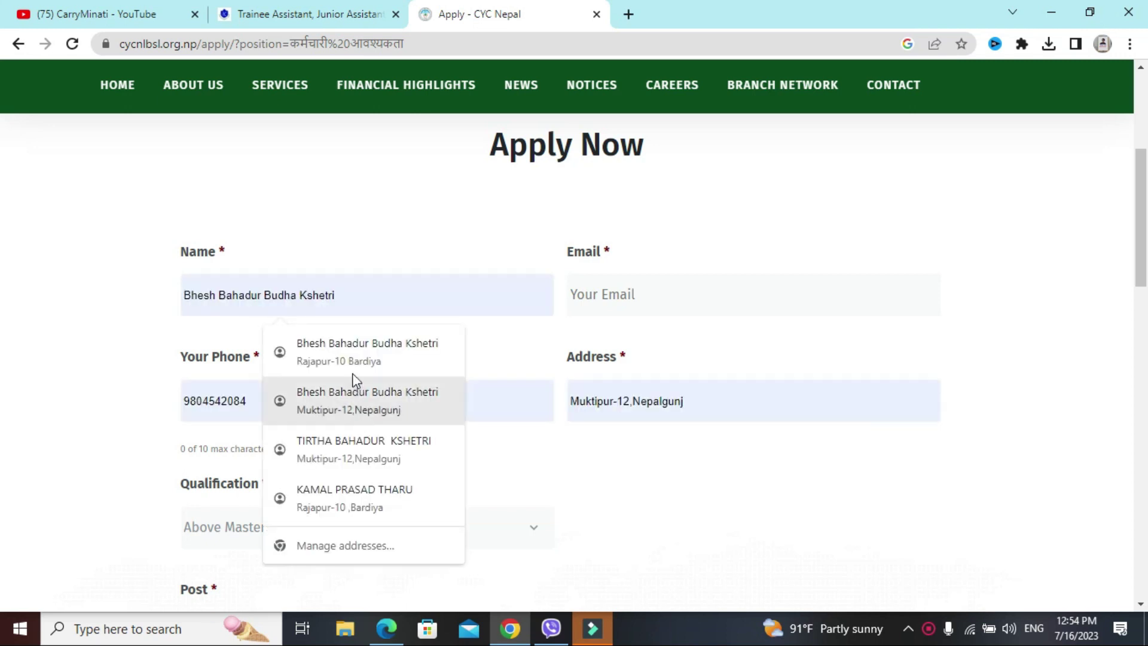
click(349, 353)
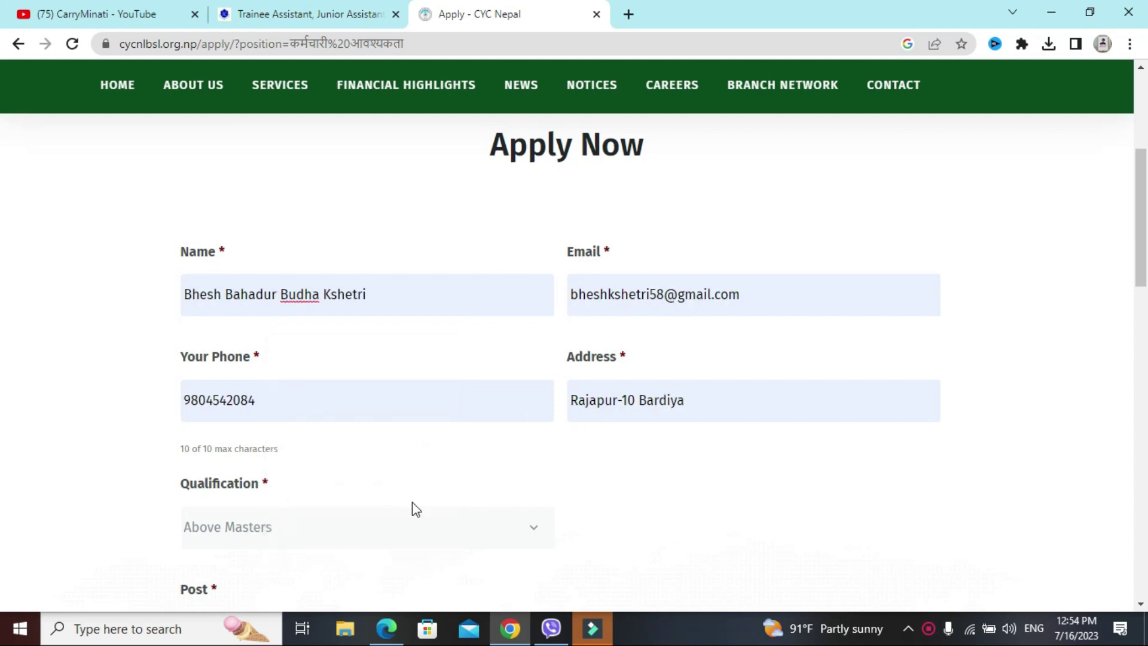
Set the applicant's qualification to Bachelors and the post to Jr. Officer
click(459, 530)
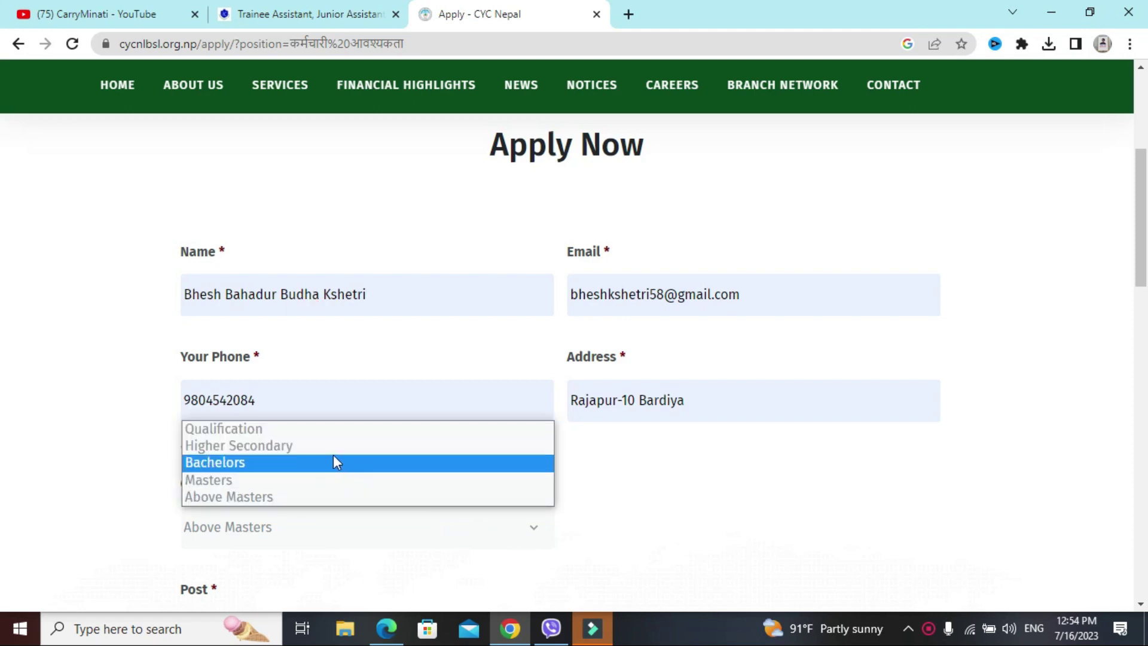
click(333, 457)
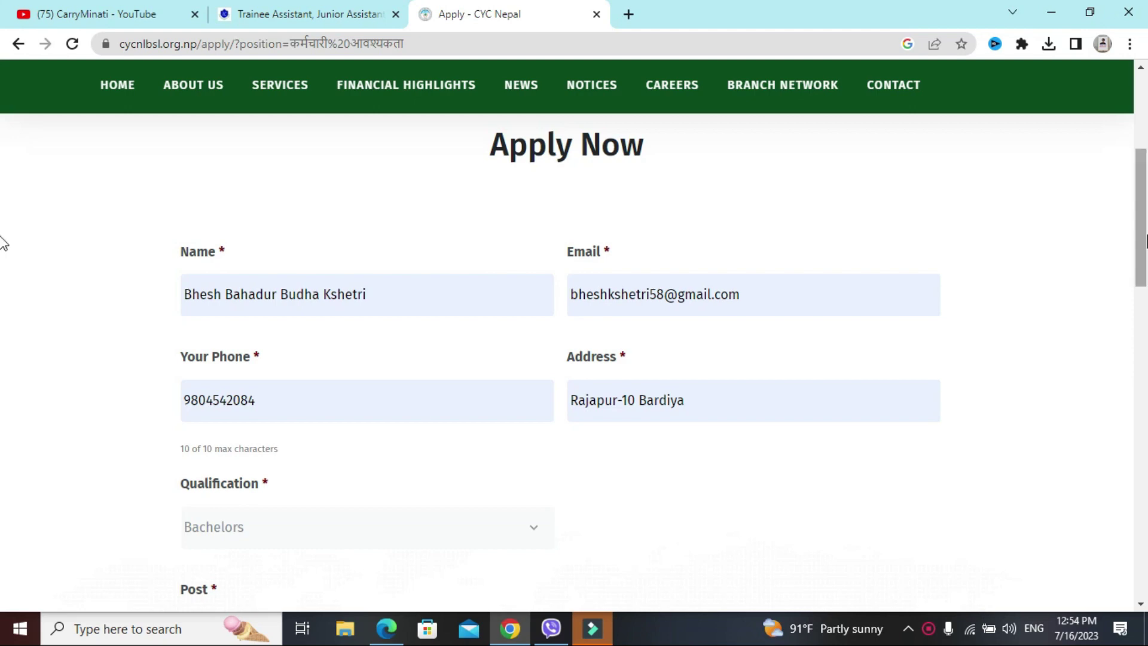
scroll(3, 239, down, 6)
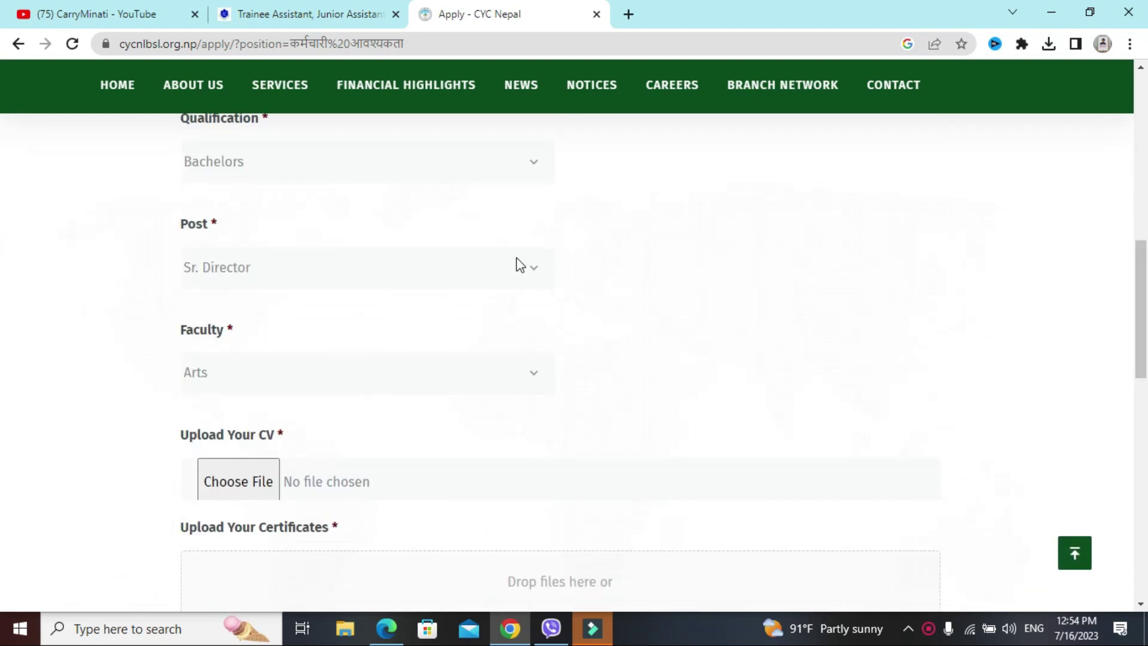
click(509, 275)
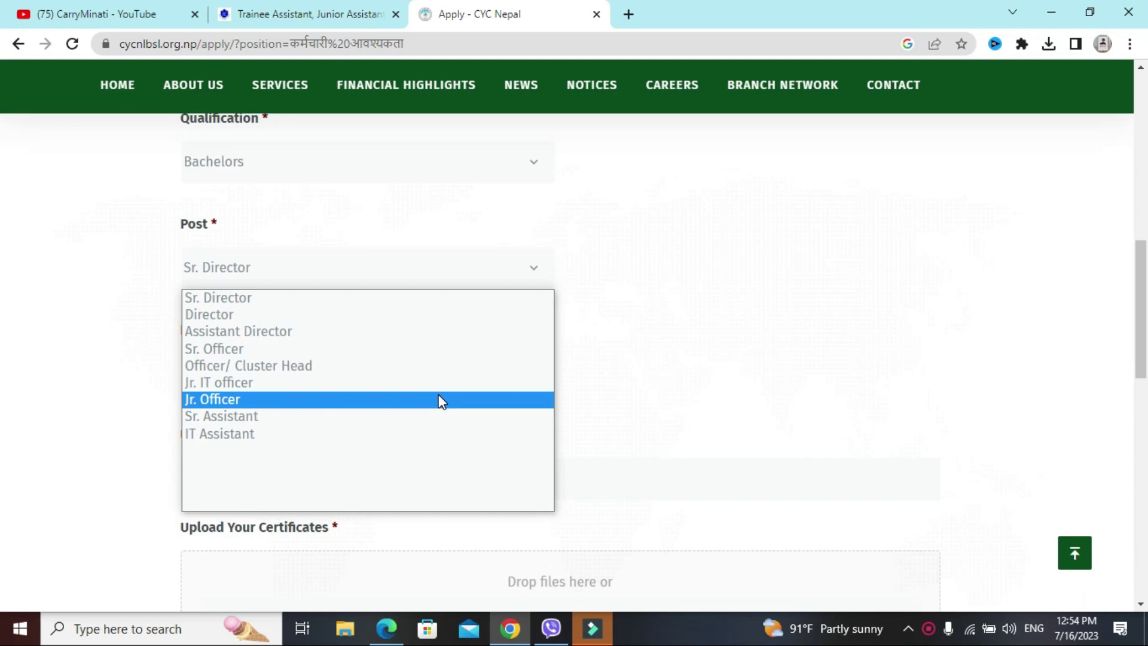
click(441, 400)
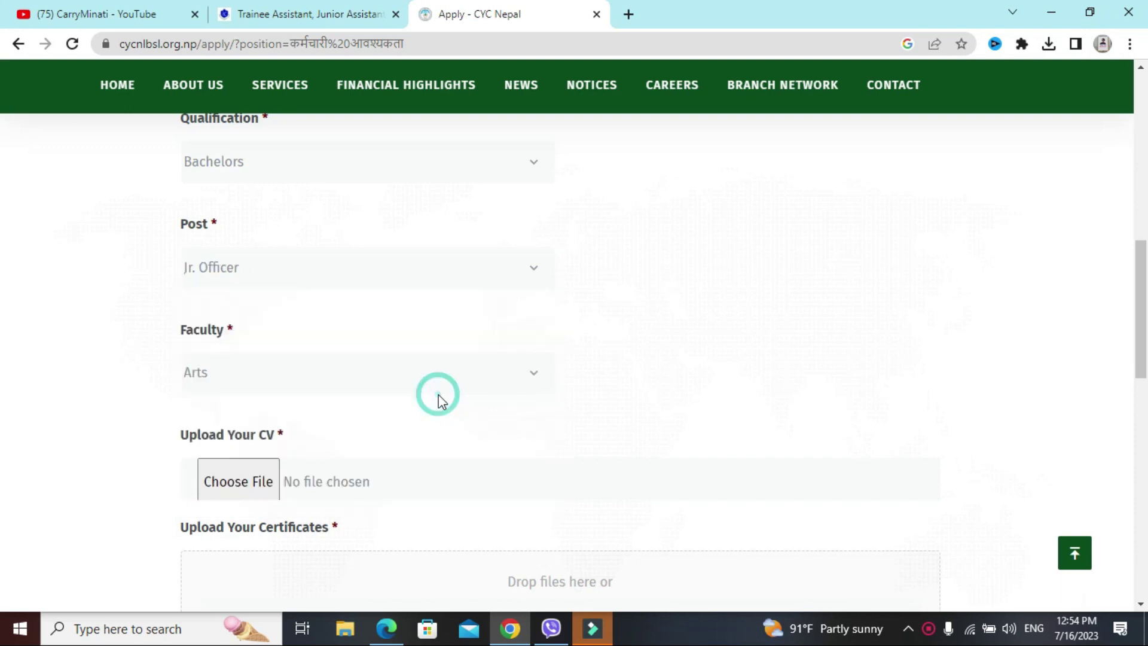
Set the faculty to Science and attach Staff-Wanted-FY-079-080-Asar-26.pdf from the Desktop as the CV
click(390, 388)
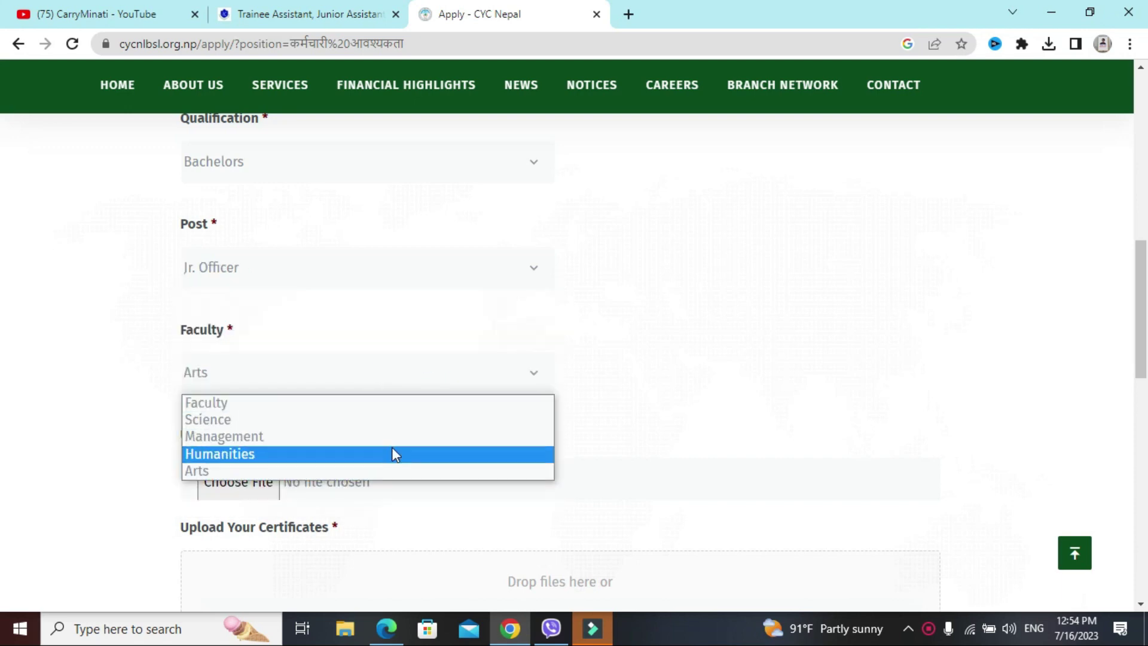
click(377, 419)
click(246, 485)
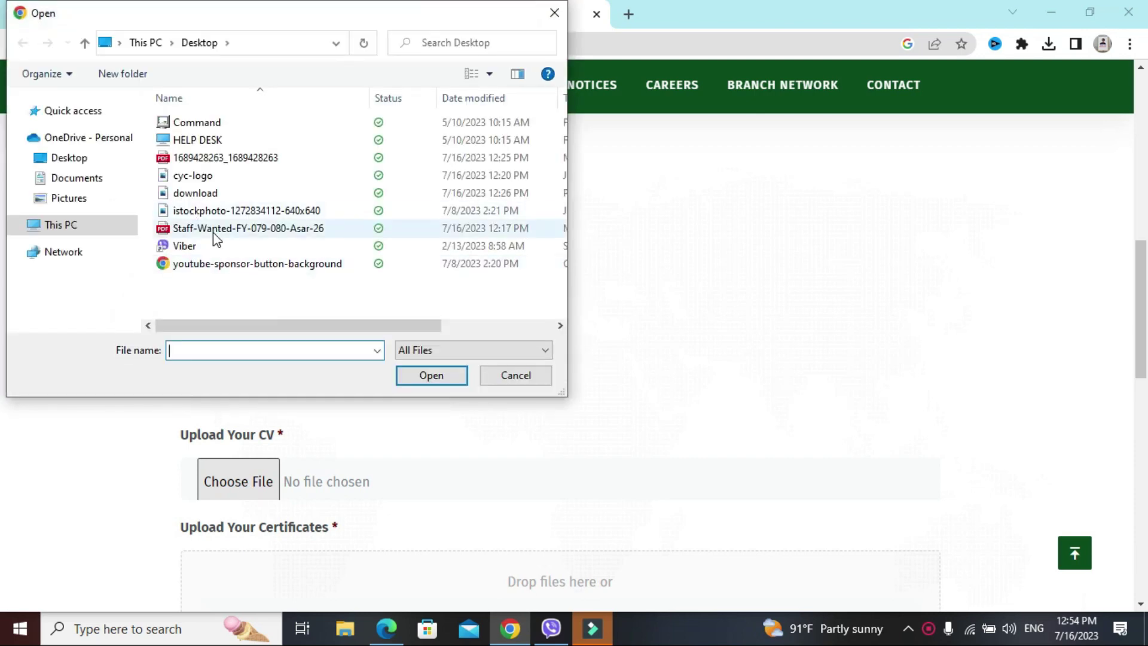
double_click(213, 232)
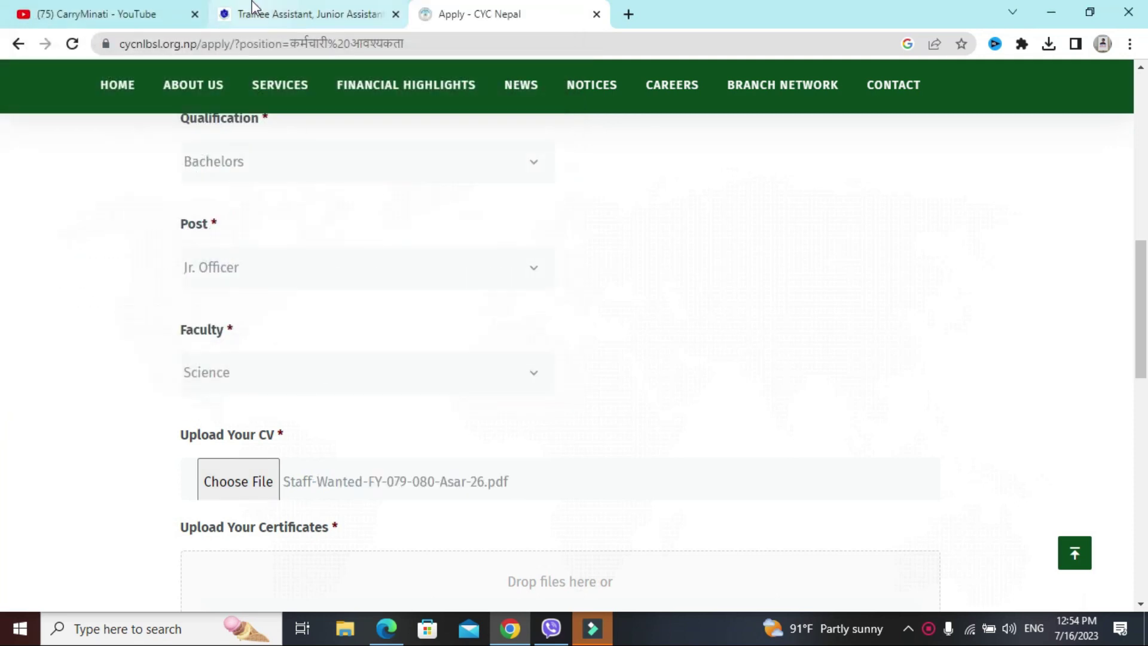
Switch to the staff-wanted PDF in Edge and read its exam fee and application document requirements
mouse_move(386, 628)
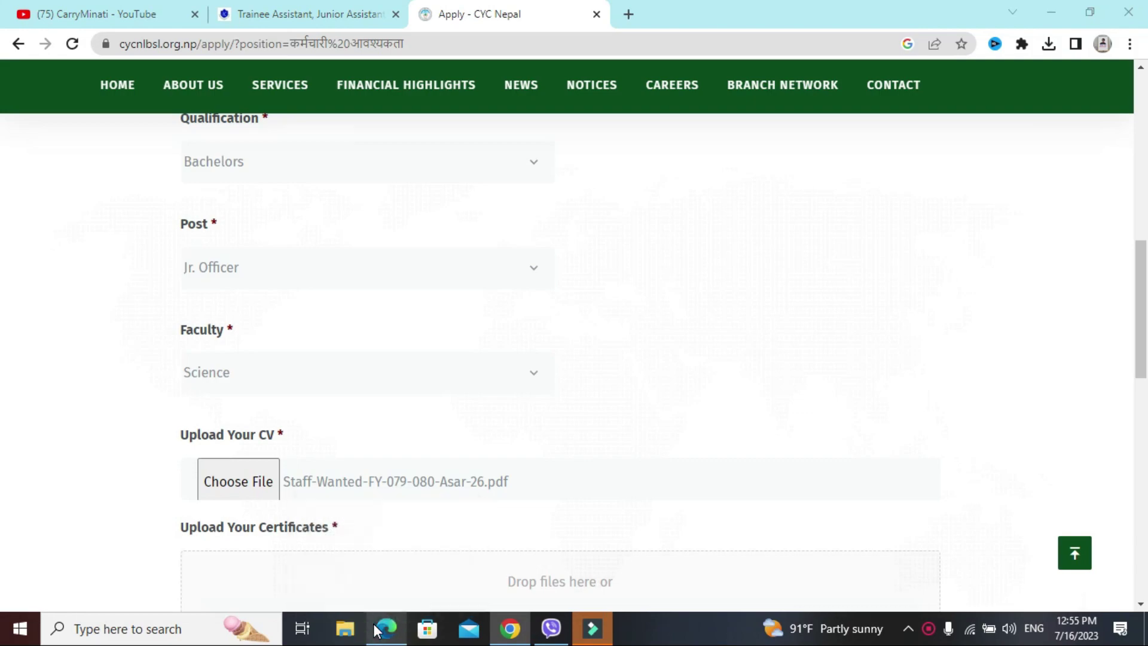
click(357, 571)
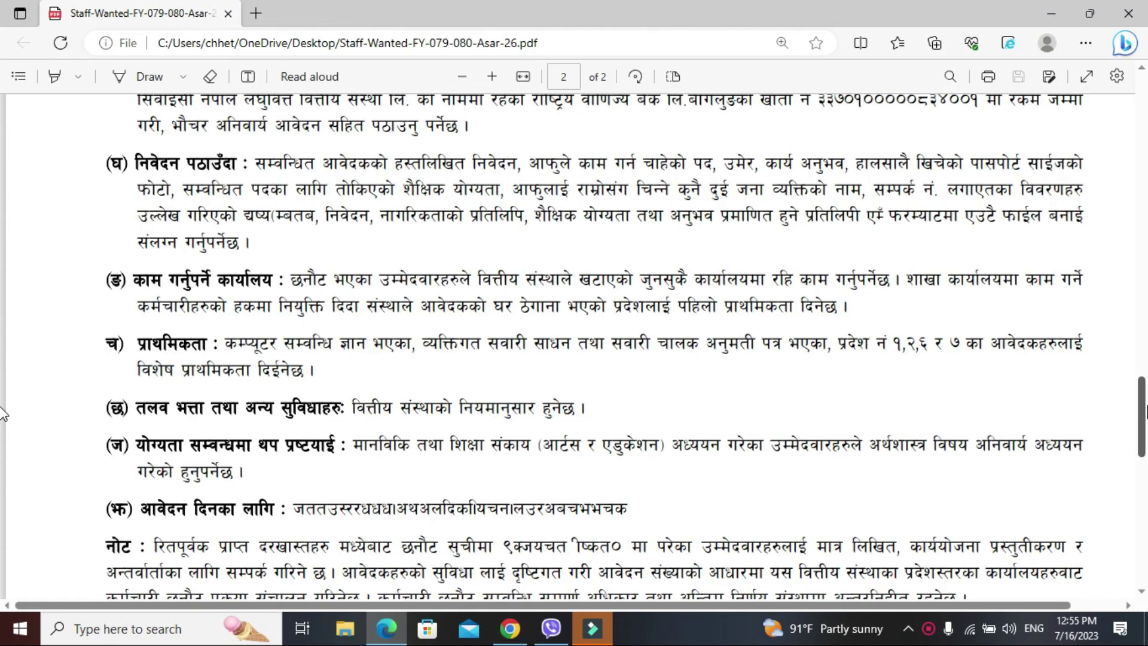
scroll(3, 412, down, 3)
scroll(574, 407, up, 5)
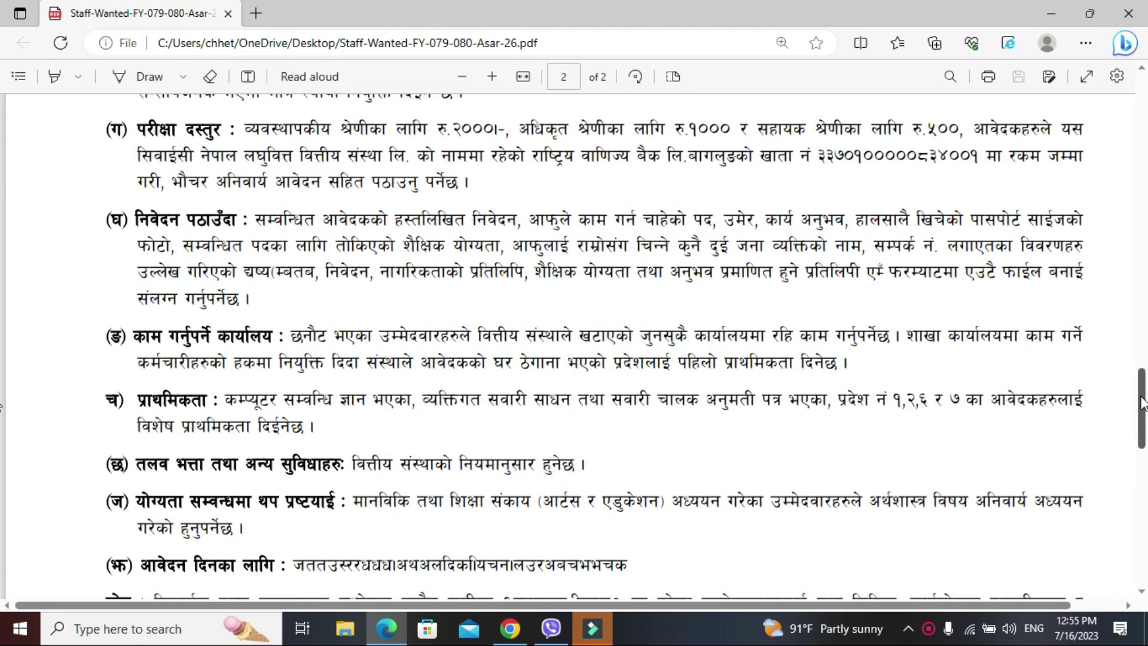
drag(1142, 400, 1142, 391)
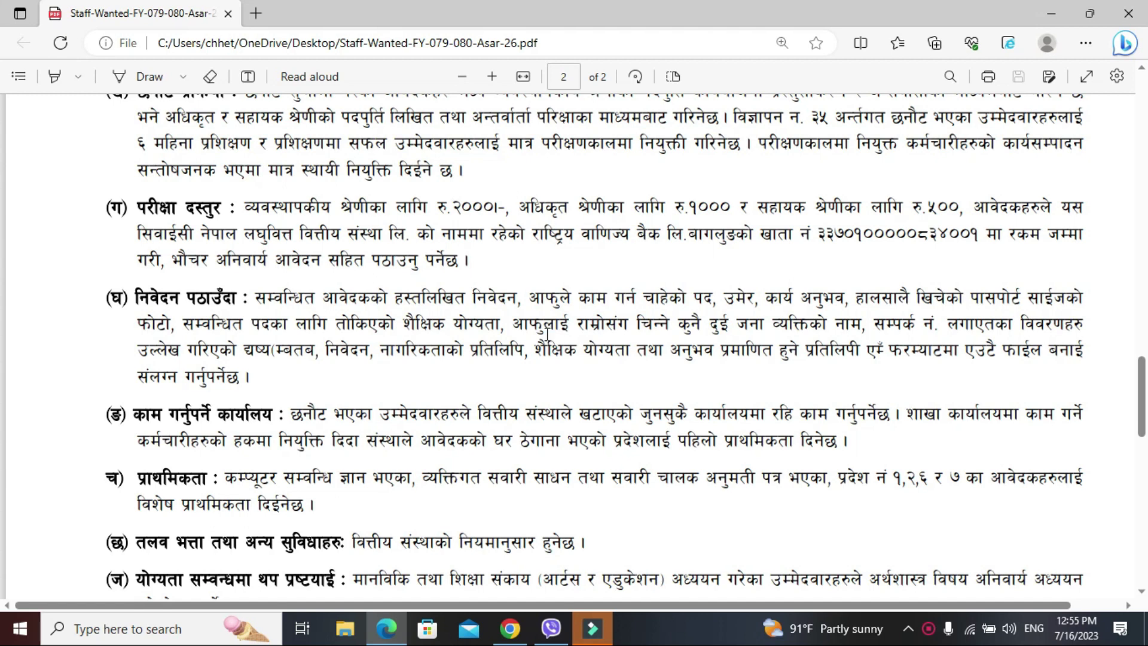
Return to the application form in Chrome and add Staff-Wanted-FY-079-080-Asar-26.pdf as the certificates upload
click(520, 636)
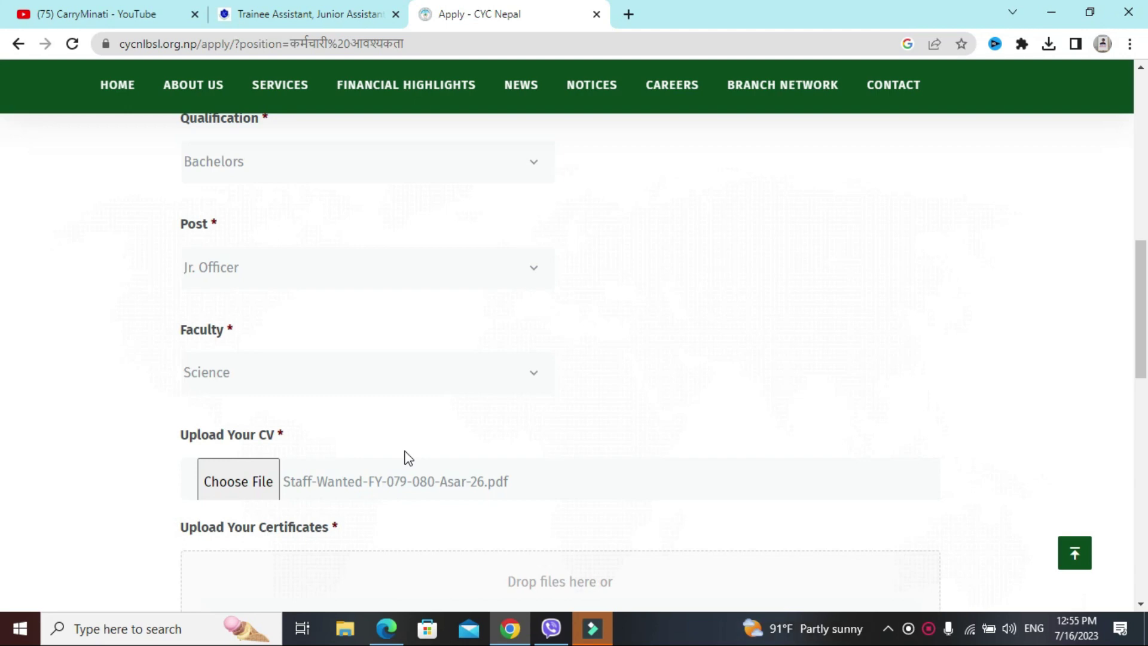
scroll(3, 379, down, 1)
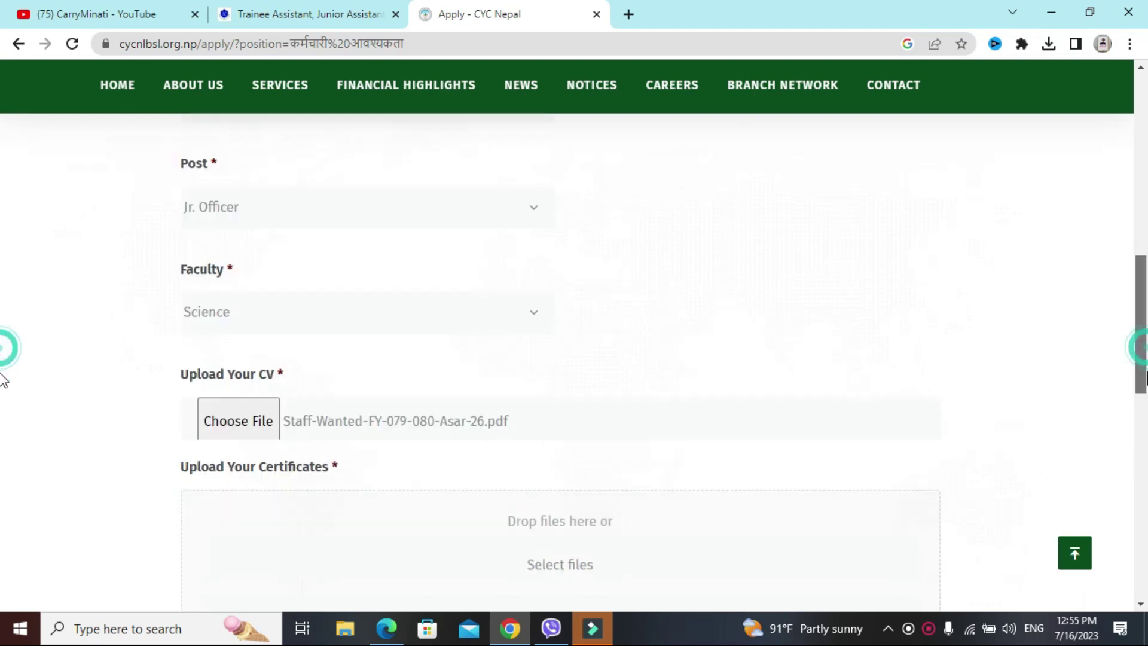
scroll(3, 379, down, 2)
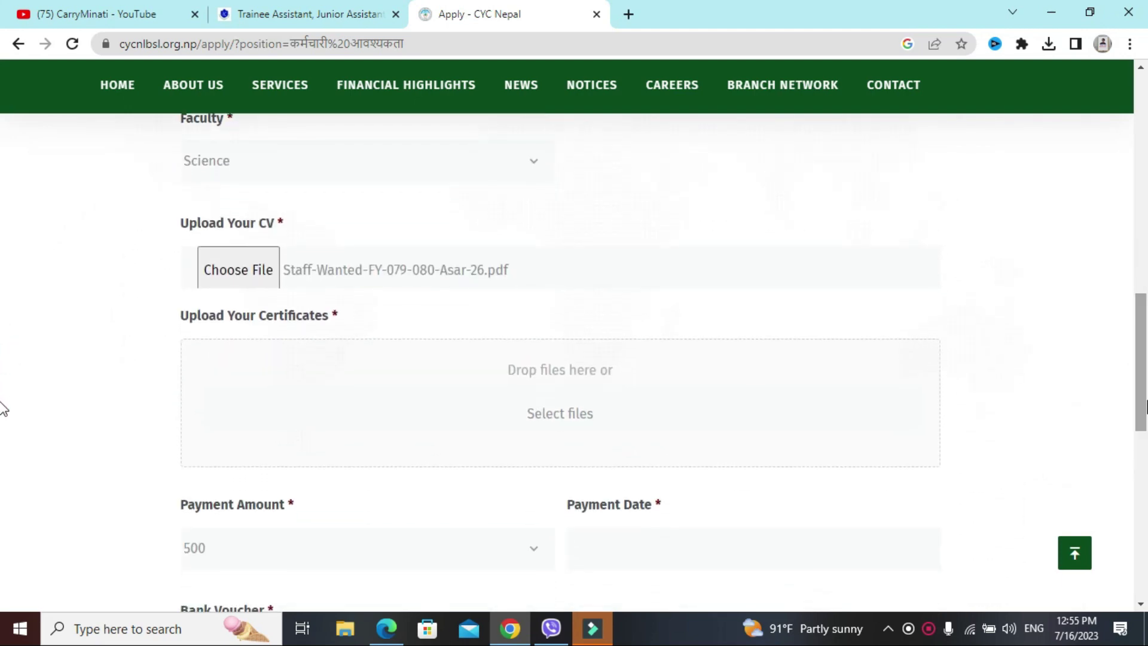
scroll(3, 412, down, 2)
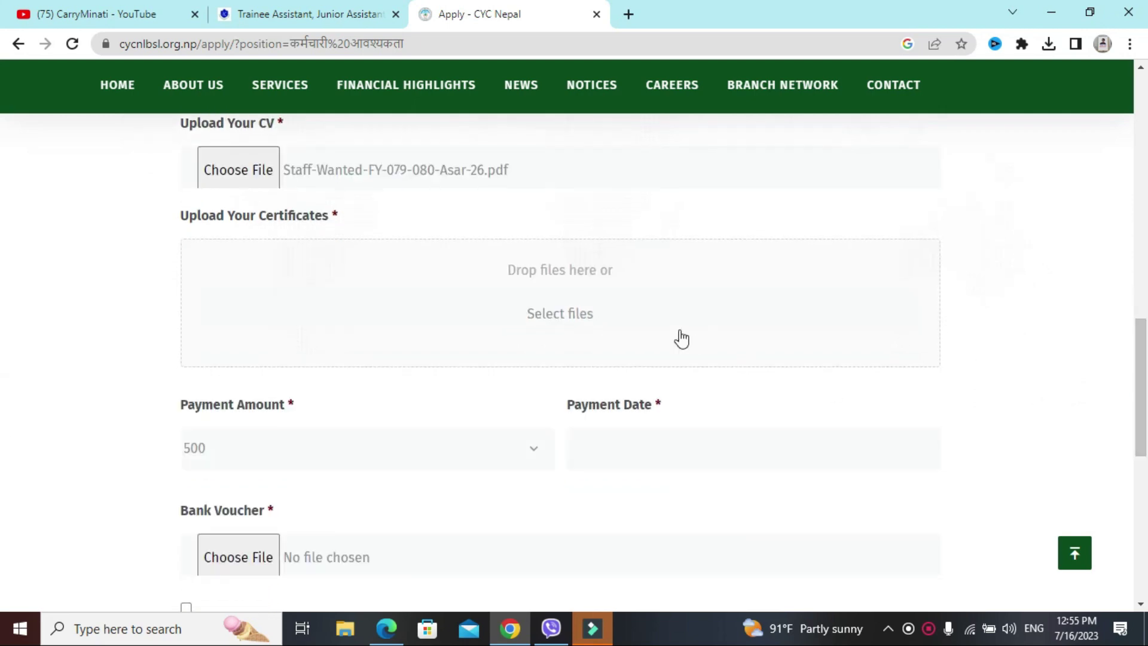
click(561, 315)
click(561, 315)
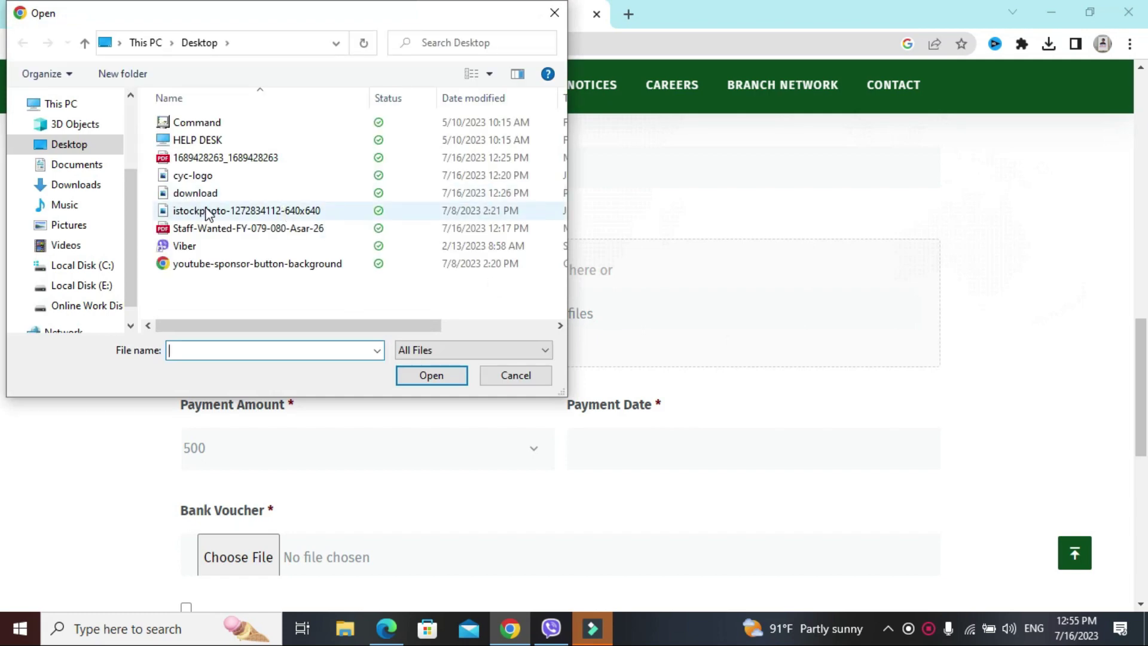
double_click(230, 231)
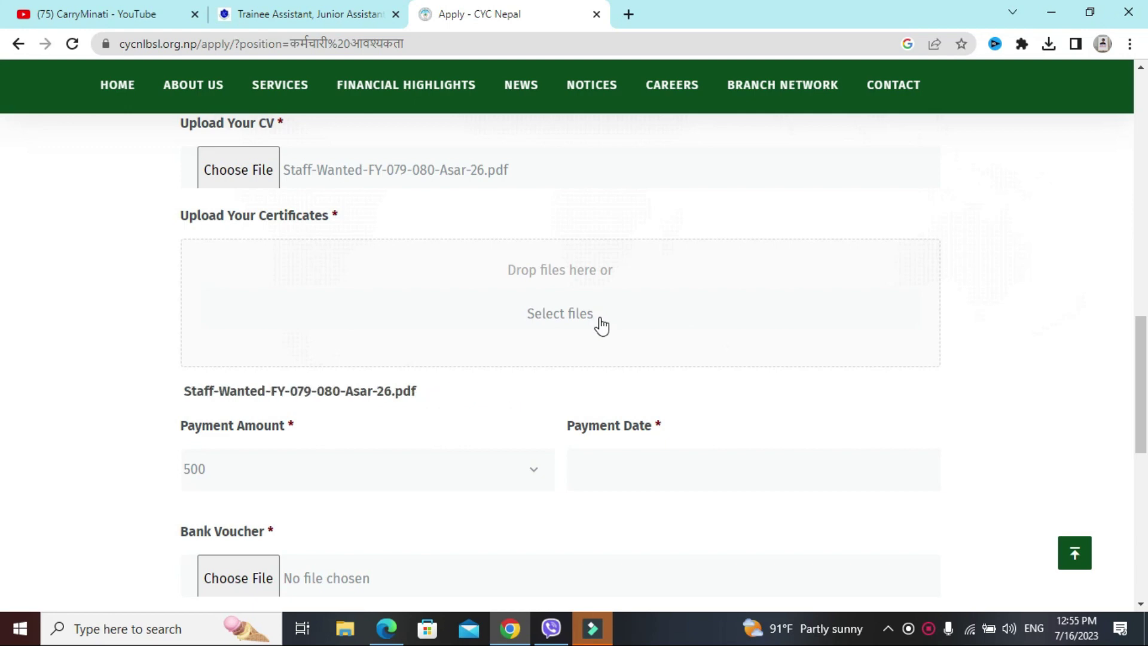
Set the payment amount to 500 and the payment date to 2023/07/16
click(532, 475)
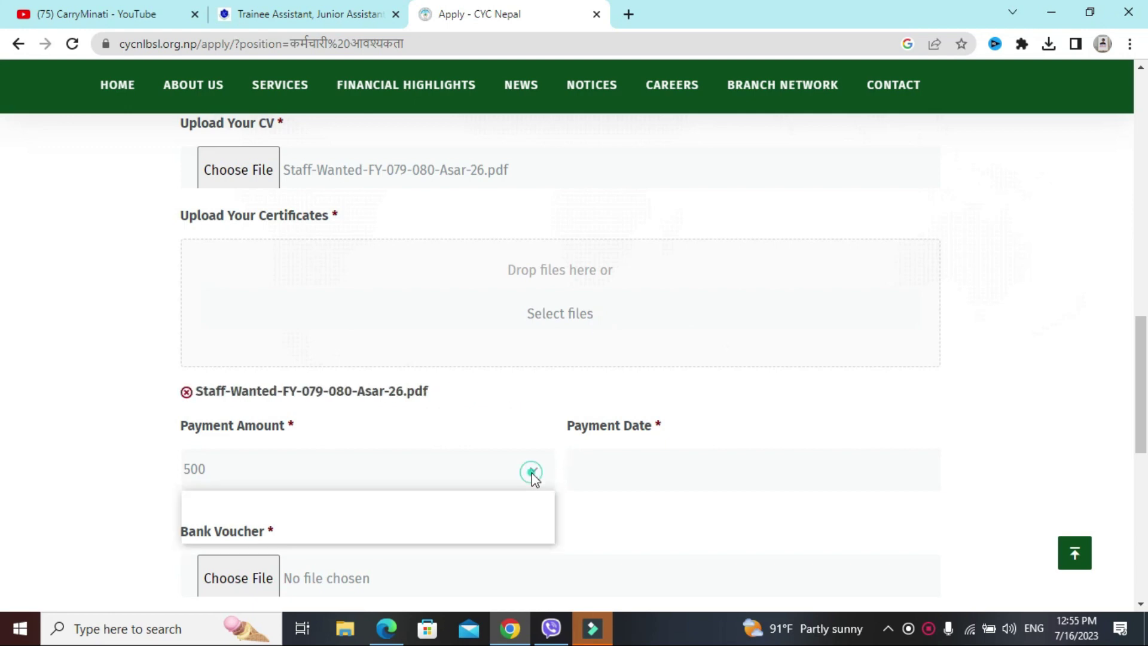
click(476, 503)
click(633, 469)
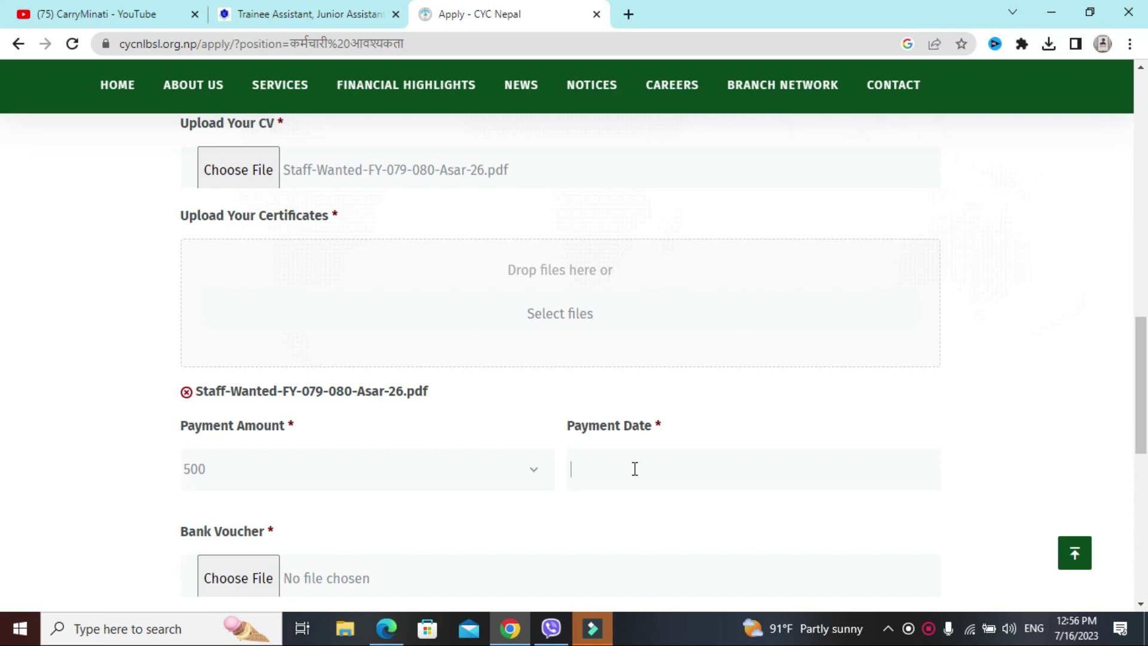
text(7)
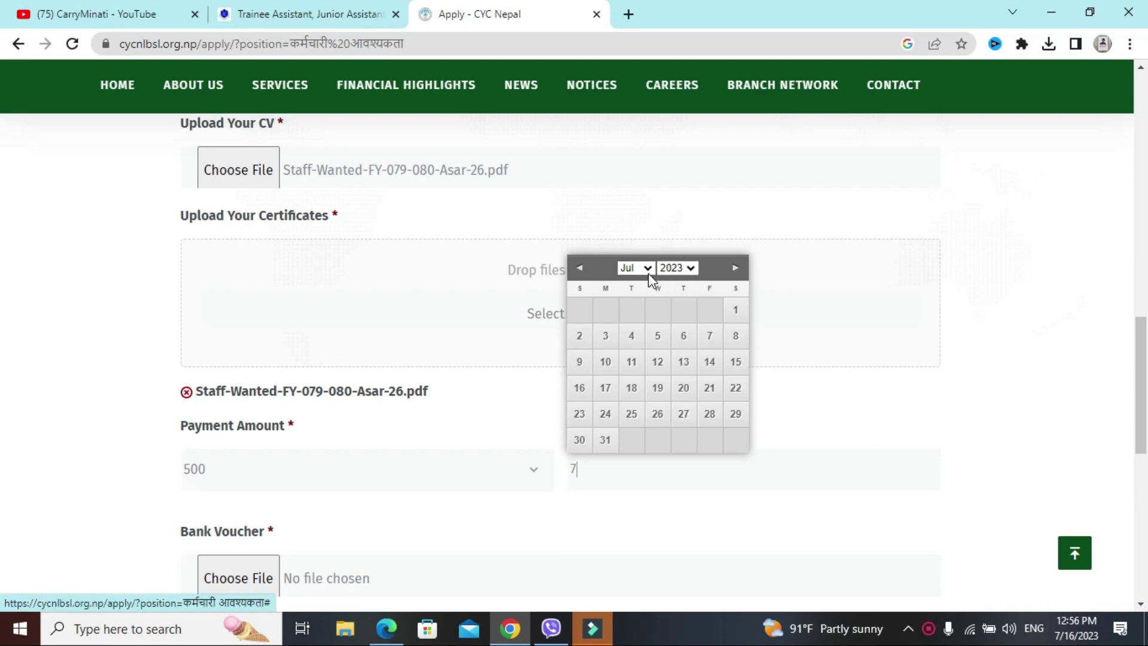
click(579, 387)
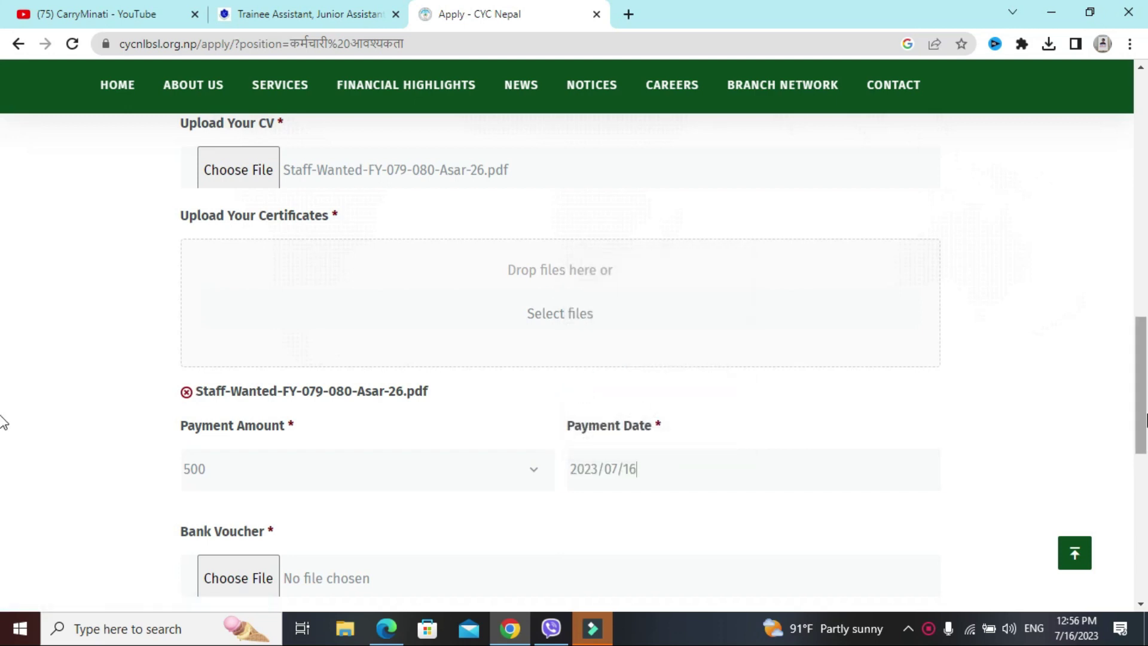
scroll(6, 423, down, 4)
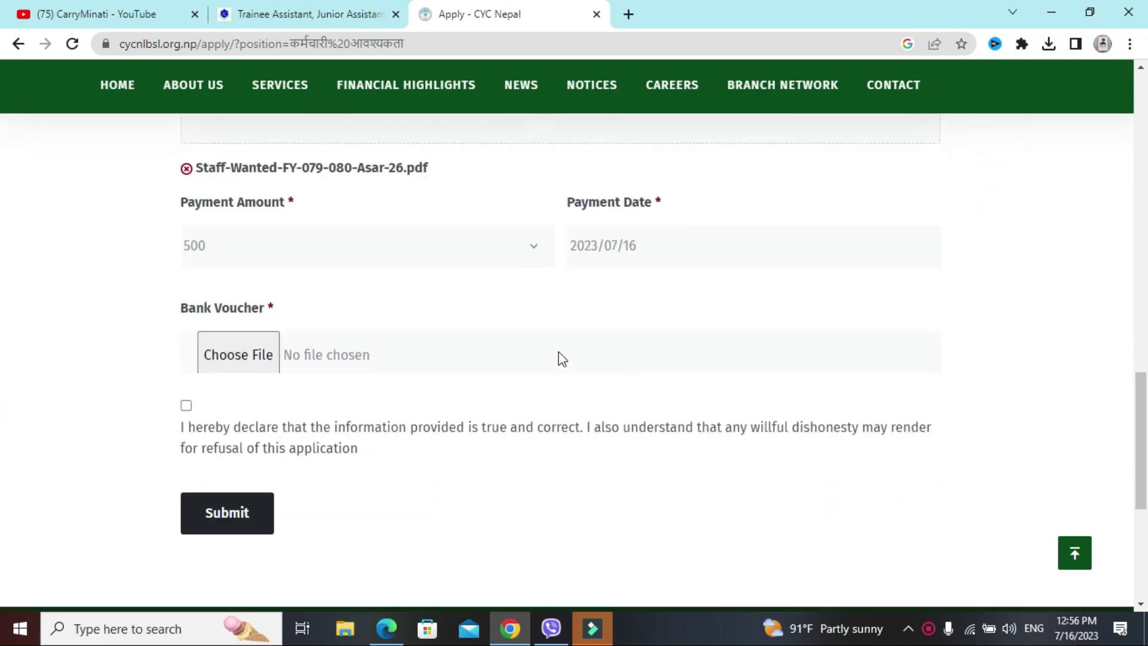
click(258, 357)
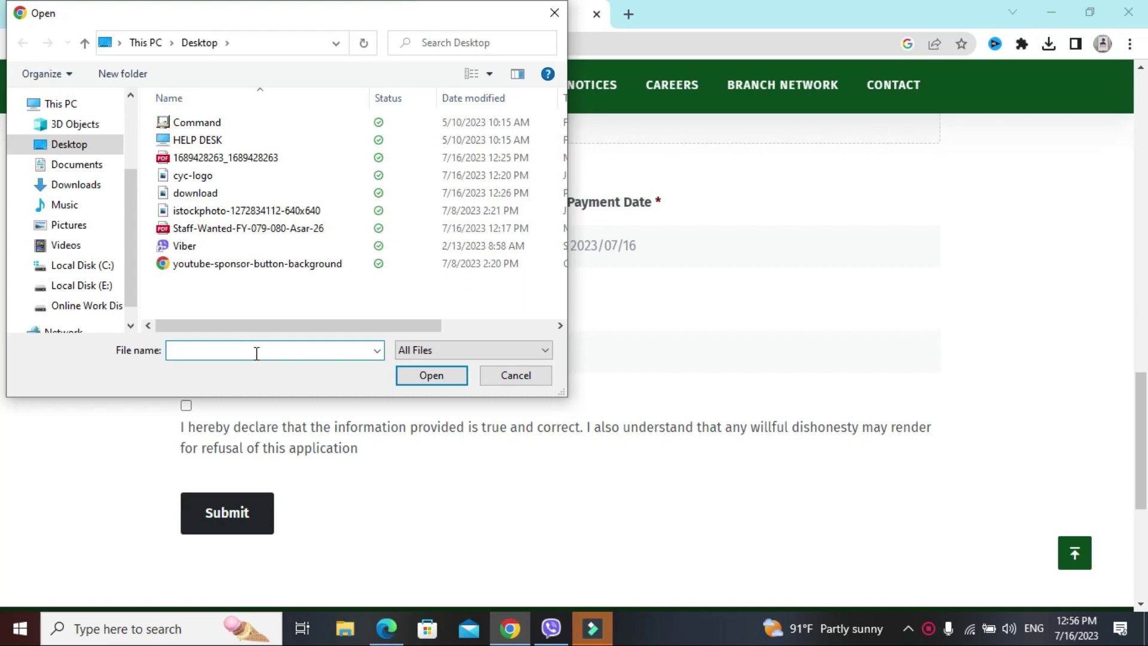
double_click(232, 210)
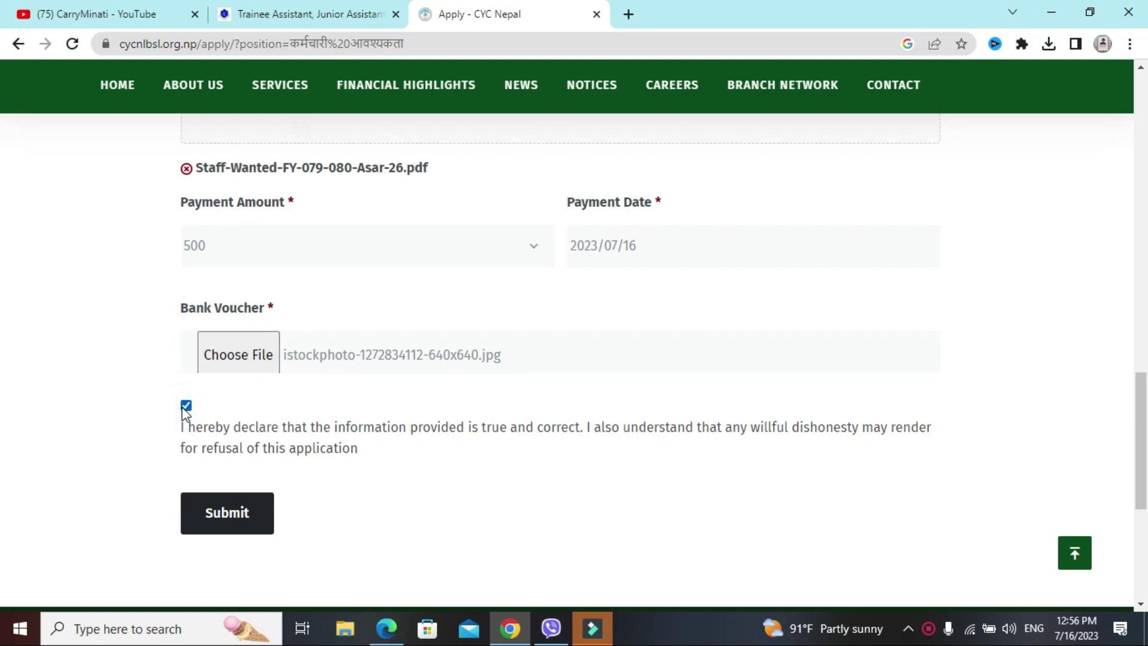
Review the completed payment and upload entries, and submit the job application
scroll(1139, 387, up, 3)
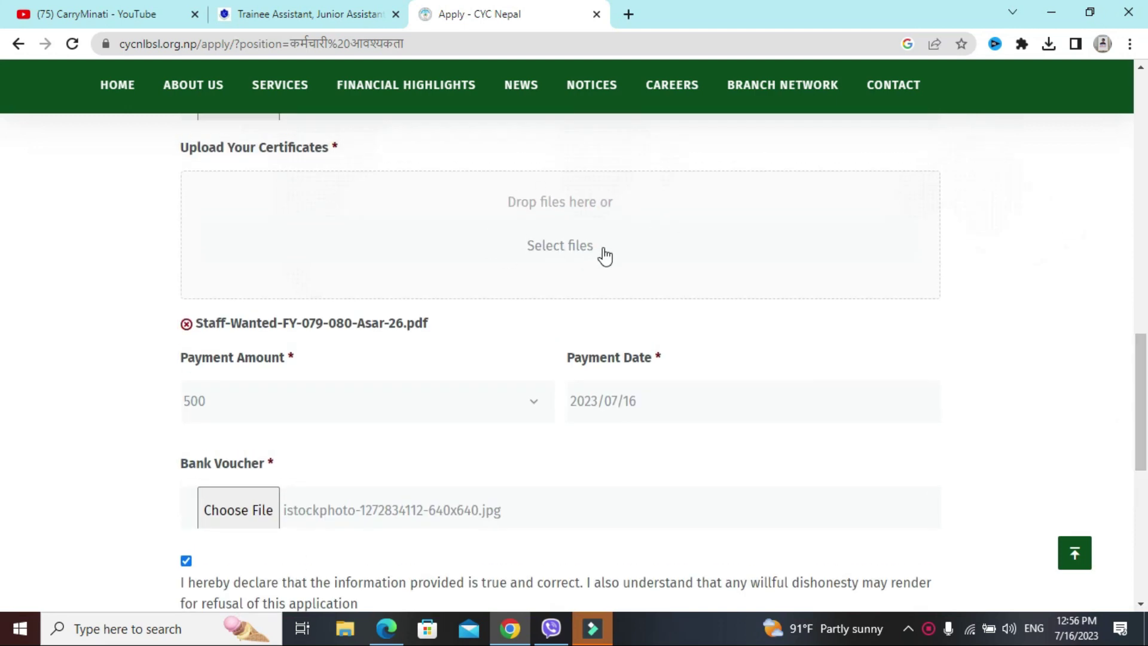
drag(1143, 389, 1145, 460)
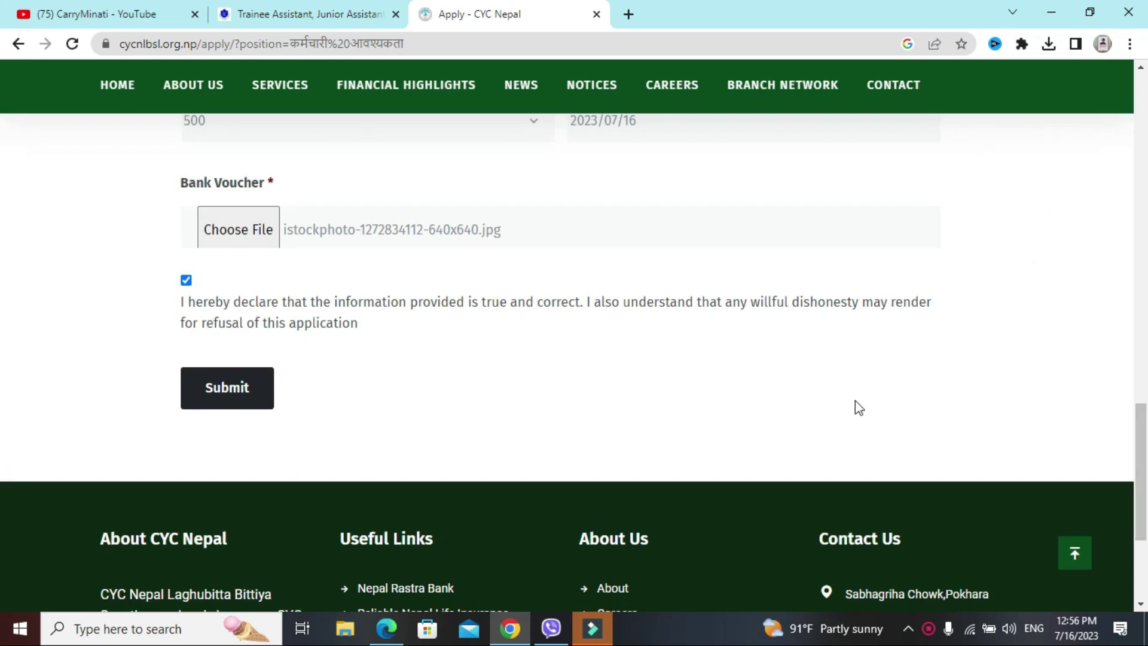
click(225, 397)
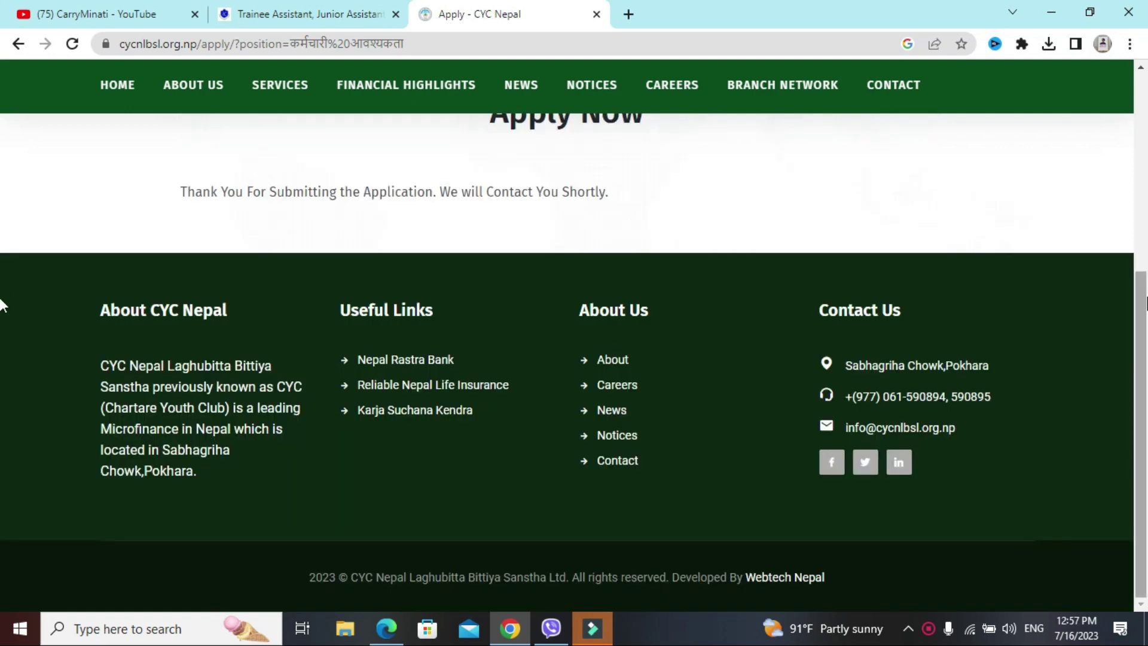
Return to the CYC Nepal home page from the application page and dismiss the vacancy notice
scroll(2, 245, up, 1)
scroll(584, 157, up, 2)
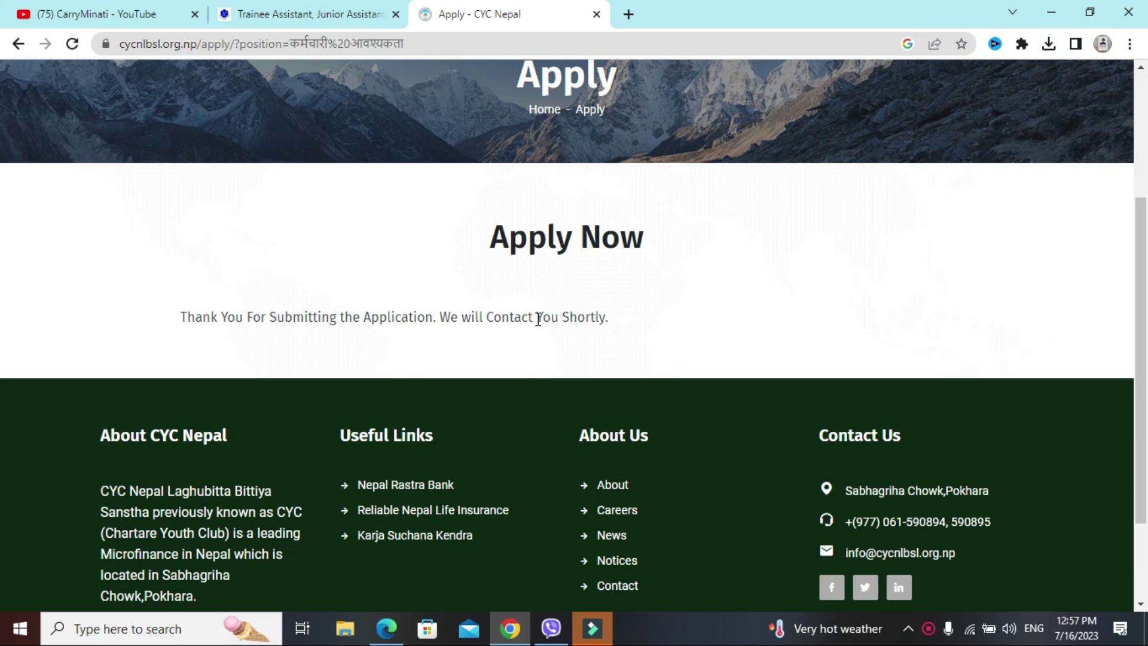
scroll(1, 150, up, 4)
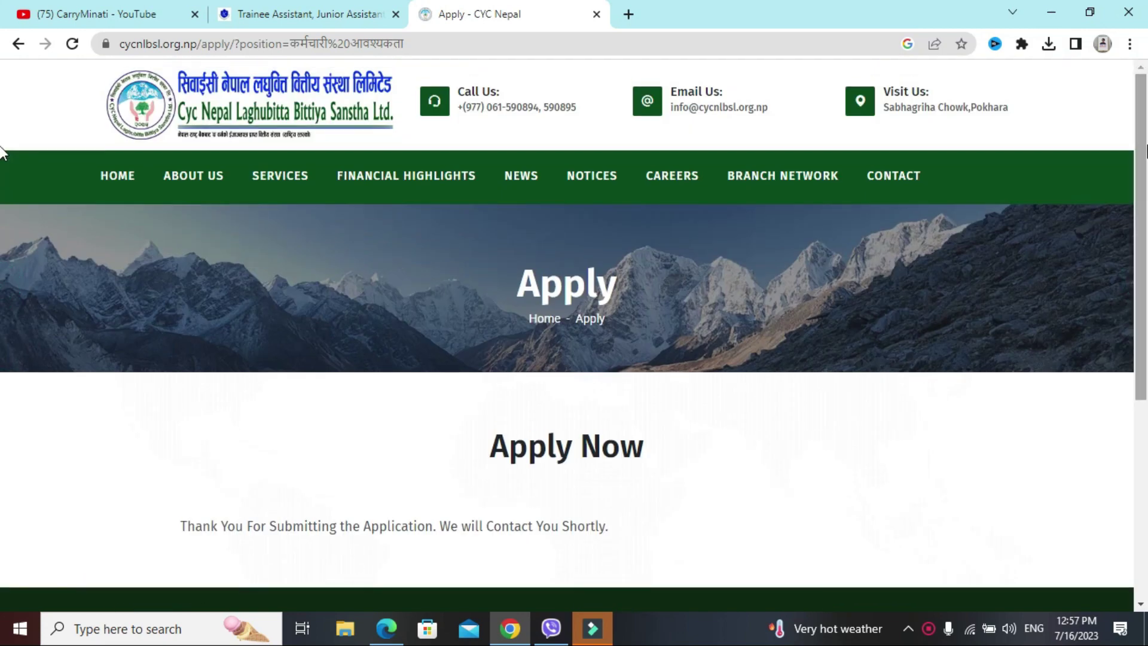
click(373, 134)
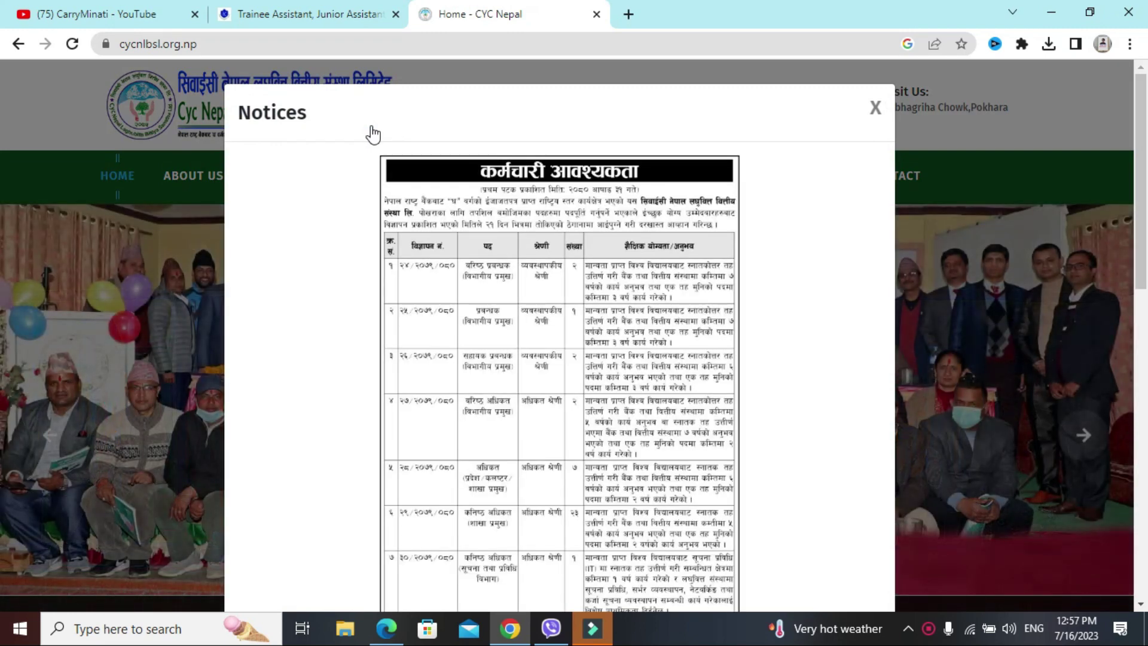
click(875, 108)
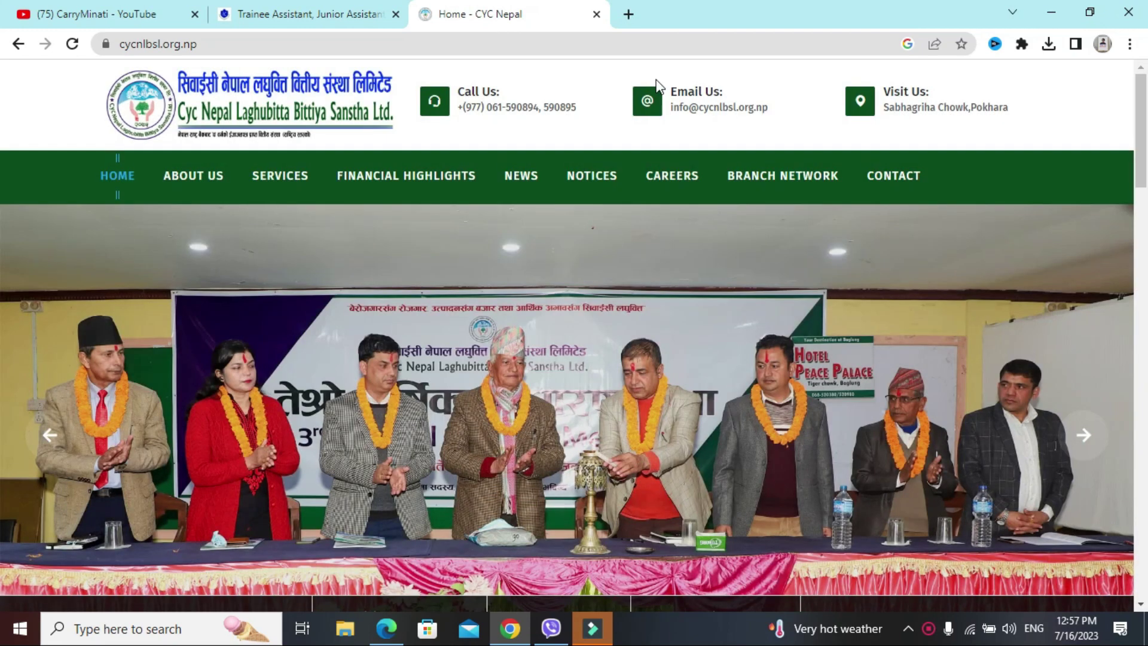